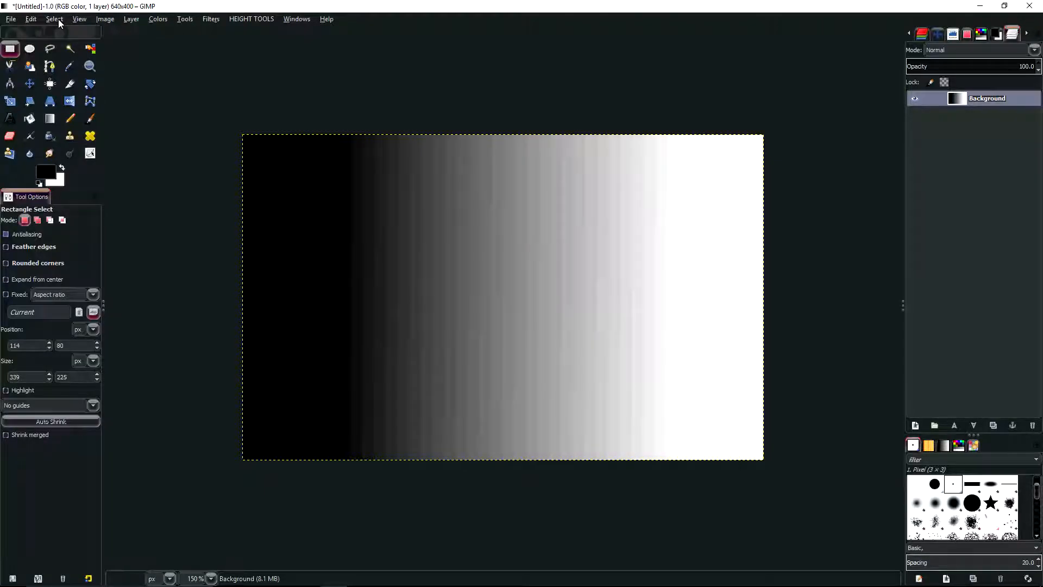
Select the entire image and dismiss that selection again
click(54, 19)
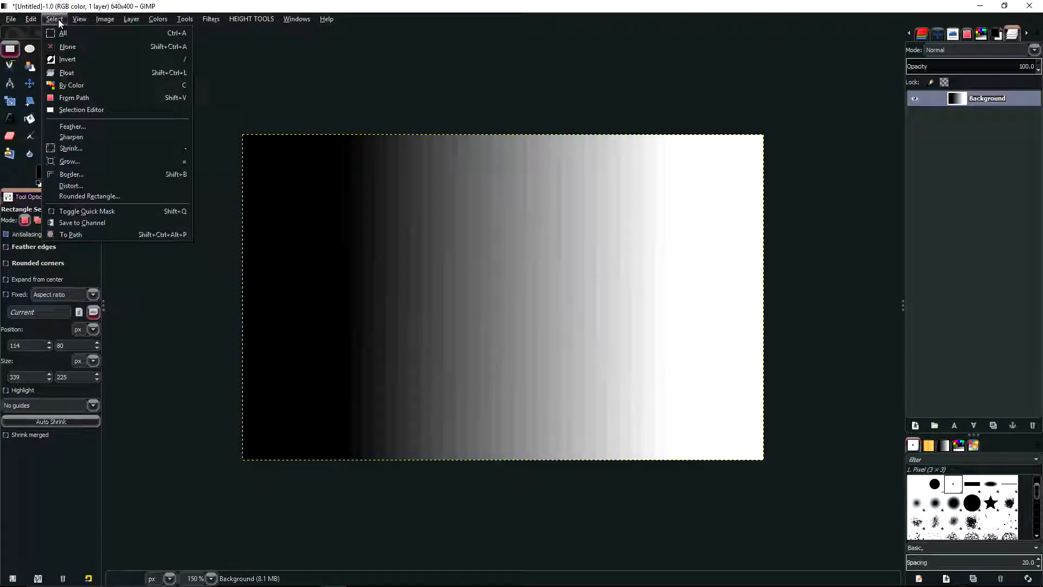
click(66, 34)
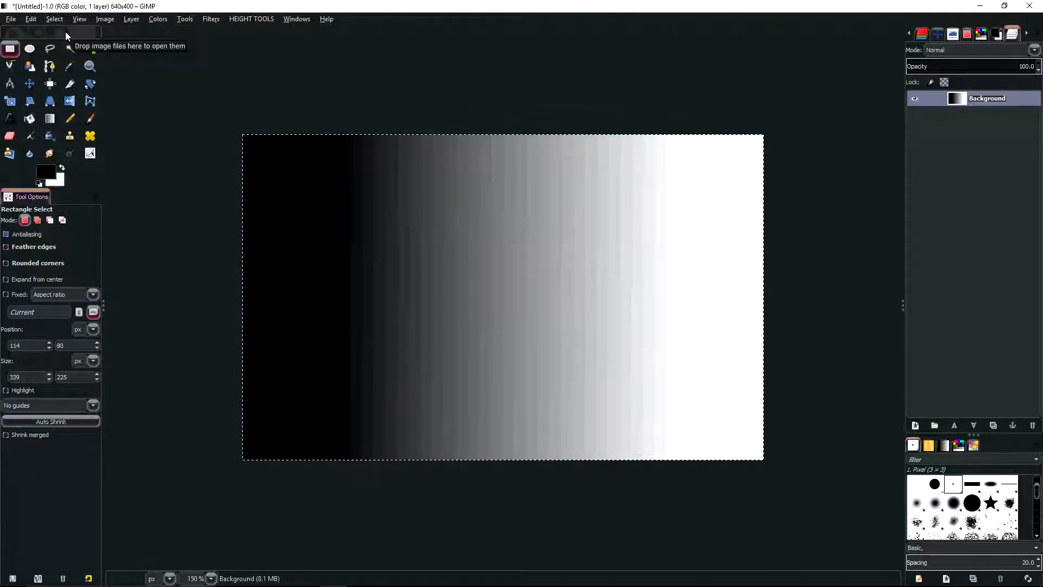
click(59, 21)
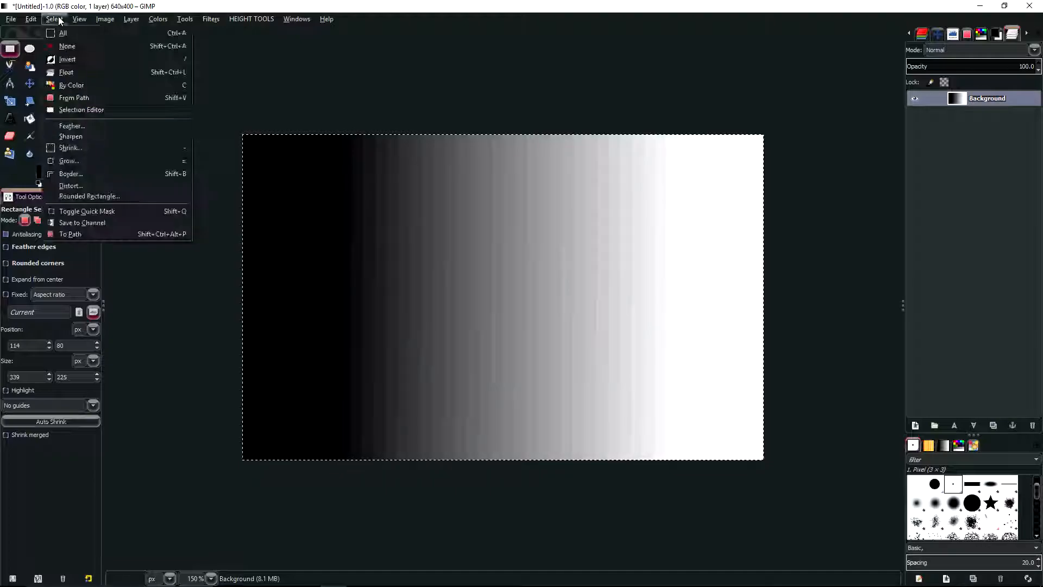
click(66, 46)
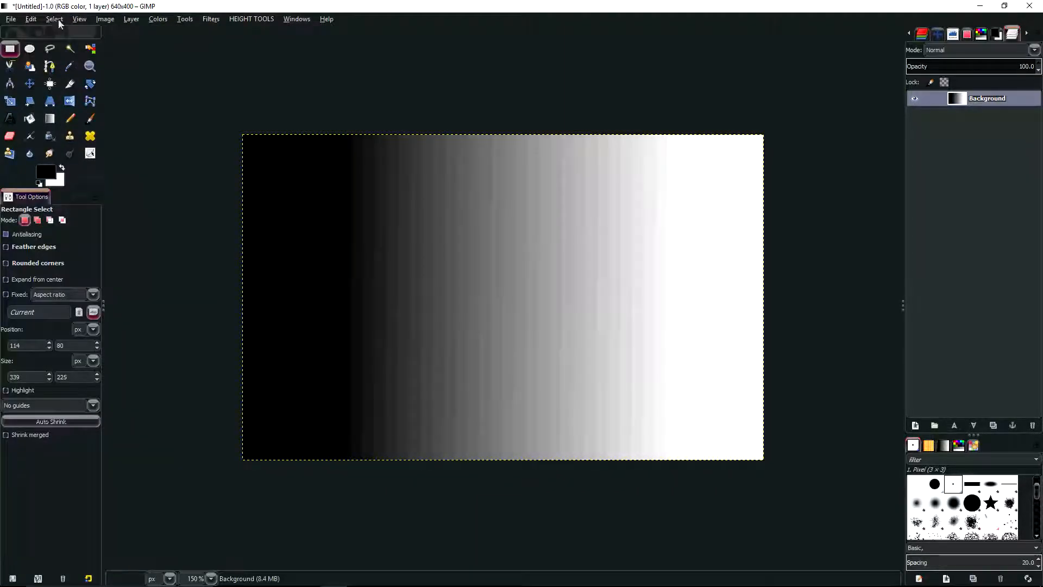
click(54, 19)
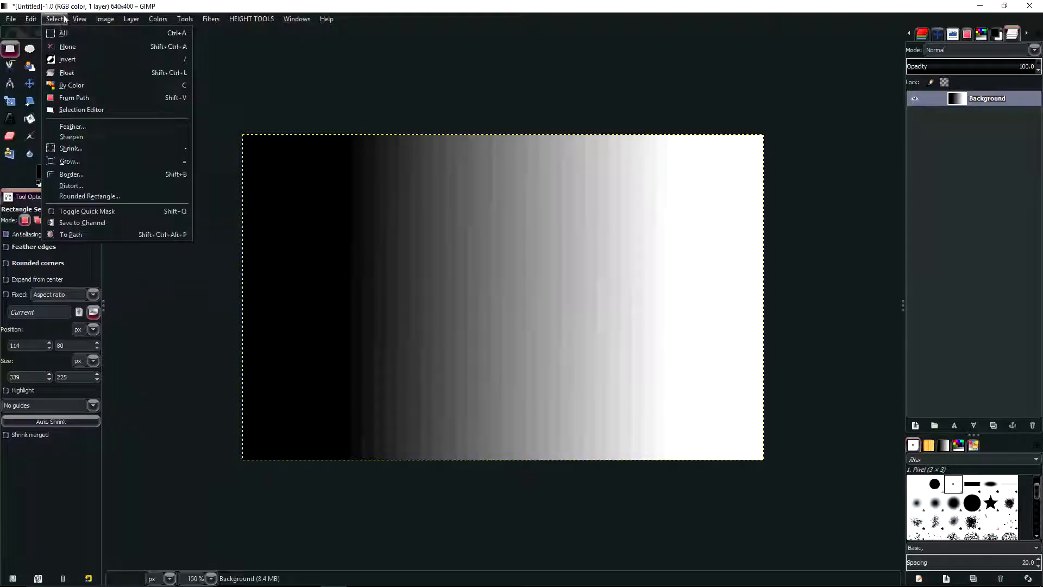
click(60, 22)
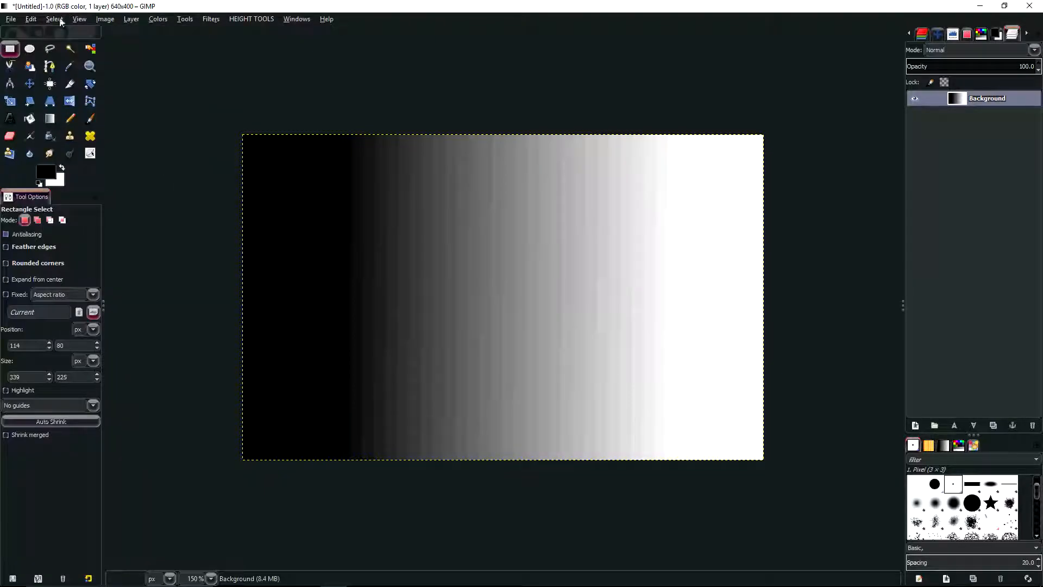
Draw a closed freehand selection with the Free Select tool around an irregular area left of the gradient's centre
click(54, 49)
mouse_move(558, 209)
mouse_down()
mouse_move(389, 233)
mouse_move(489, 339)
mouse_move(555, 233)
mouse_up()
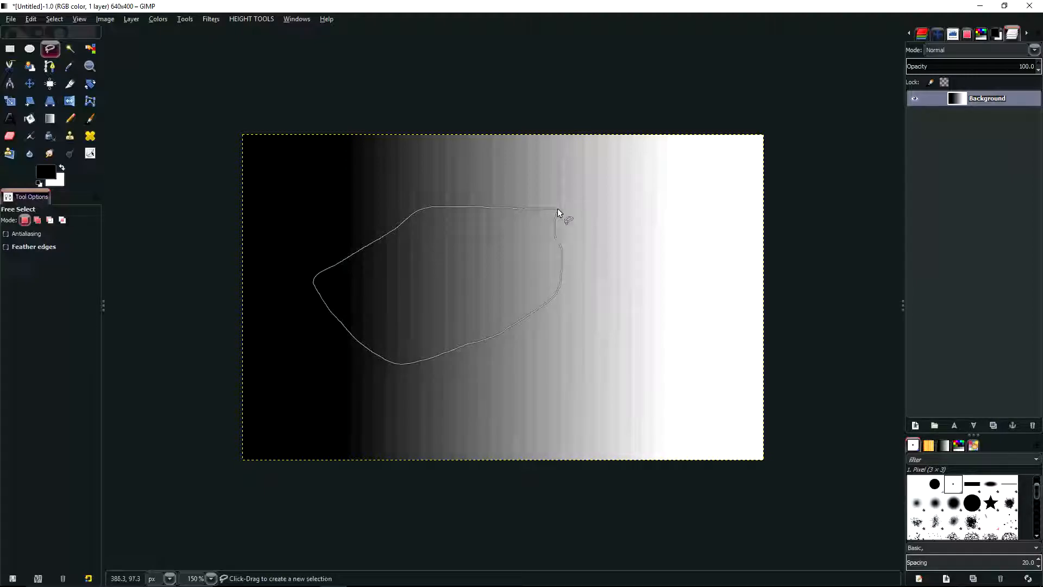
click(558, 208)
key(Return)
Float the freehand selection, hide the floating layer and convert it to a new layer
click(54, 19)
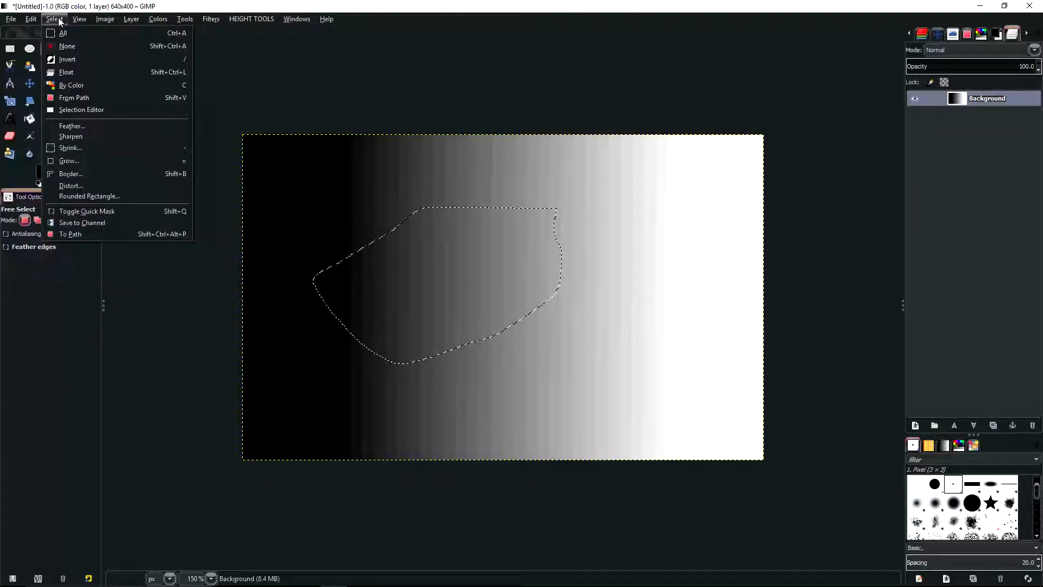
click(72, 74)
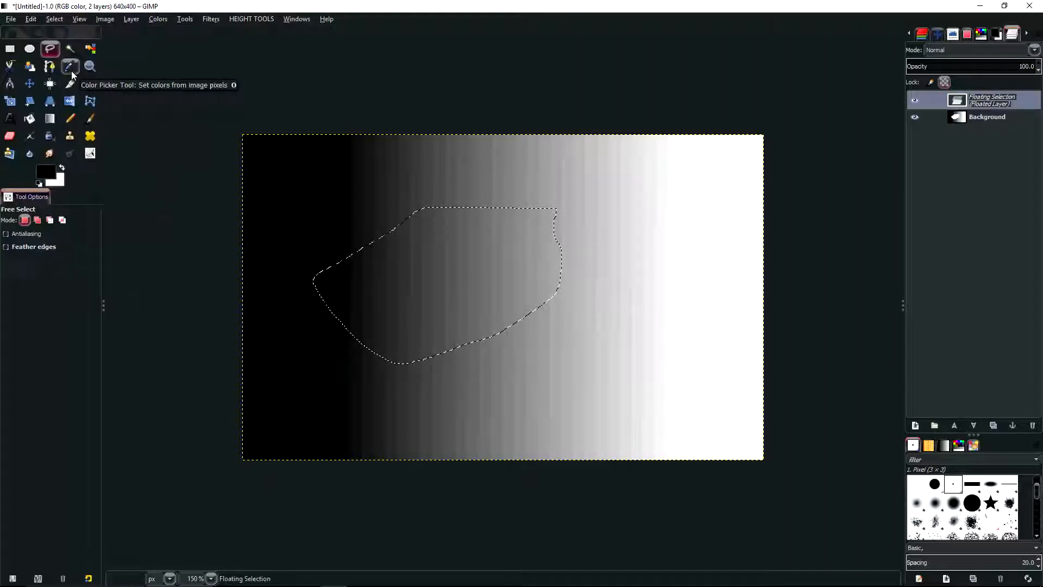
click(918, 101)
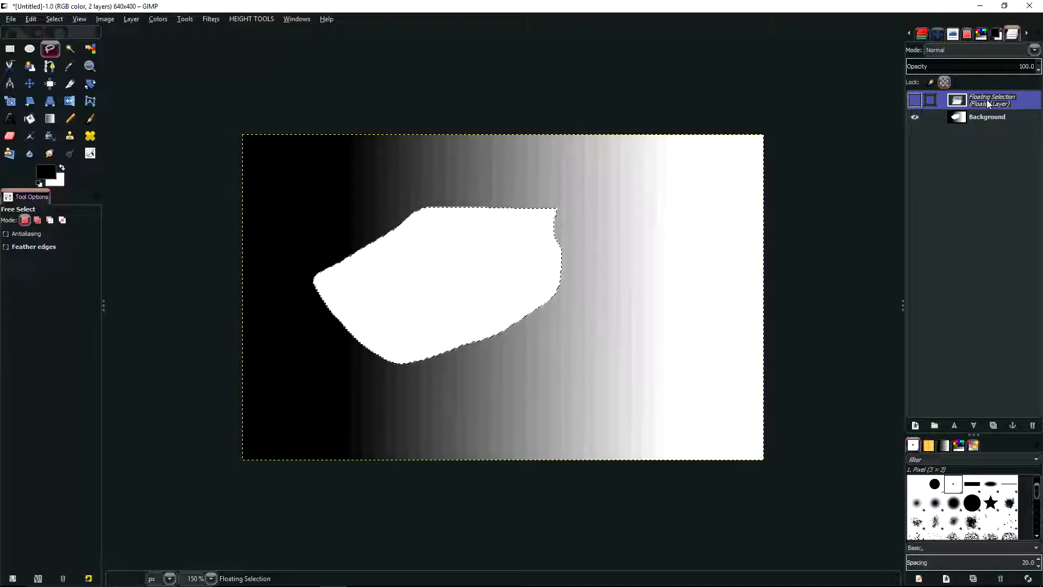
click(132, 20)
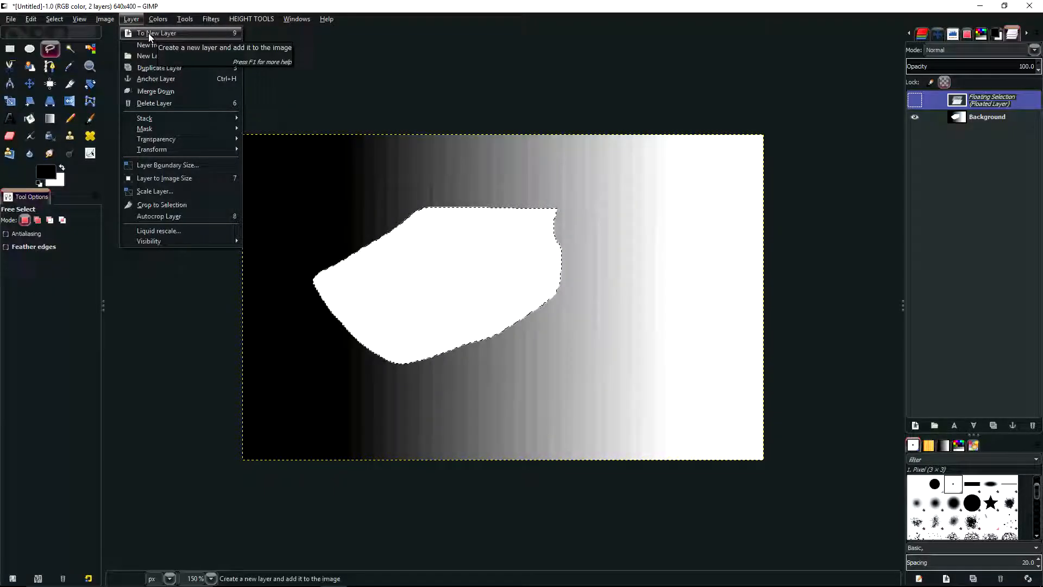
click(149, 35)
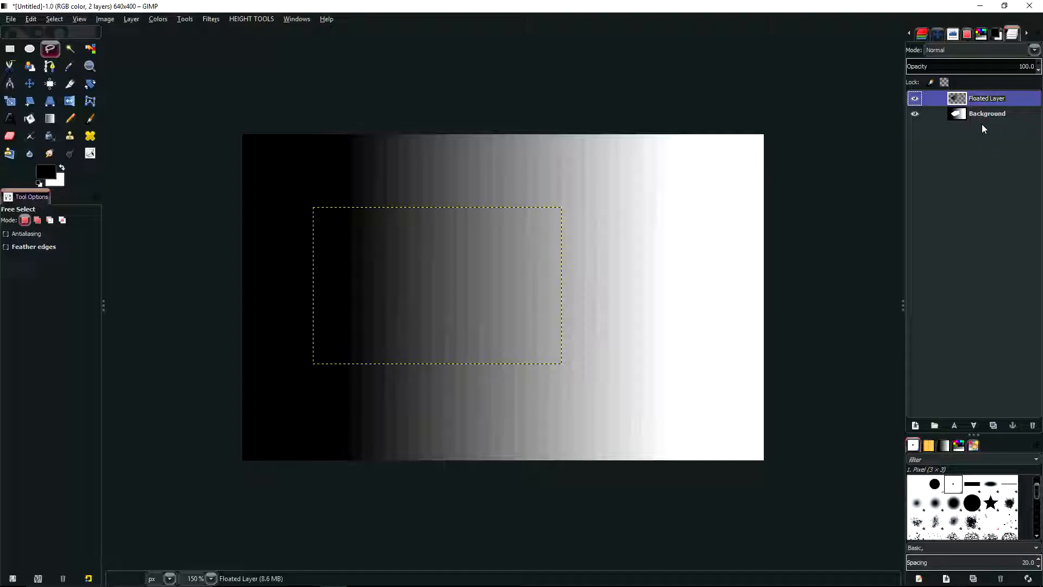
Undo the new layer and the floating of the selection
key(ctrl+z)
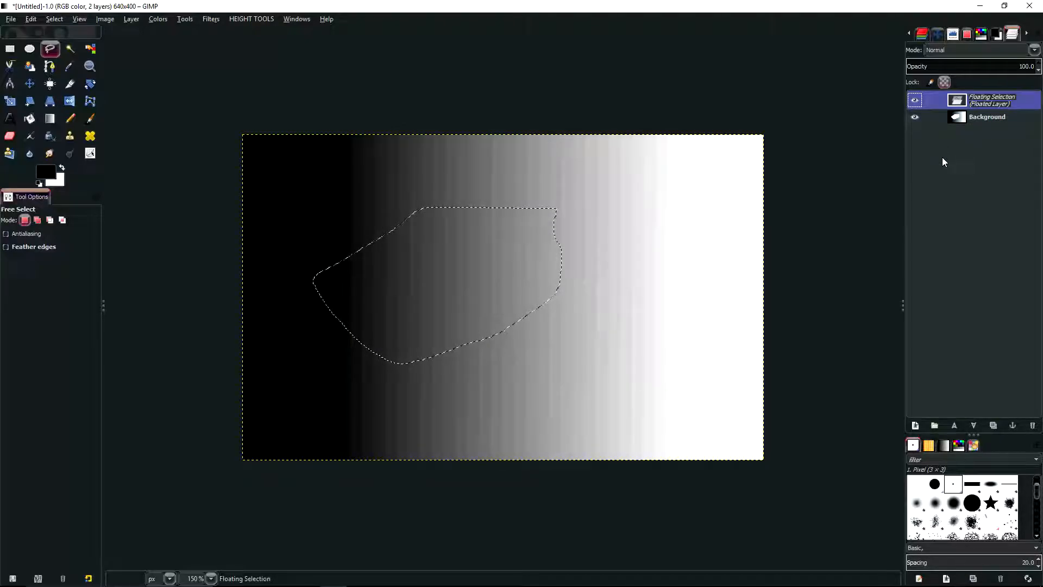
key(ctrl+z)
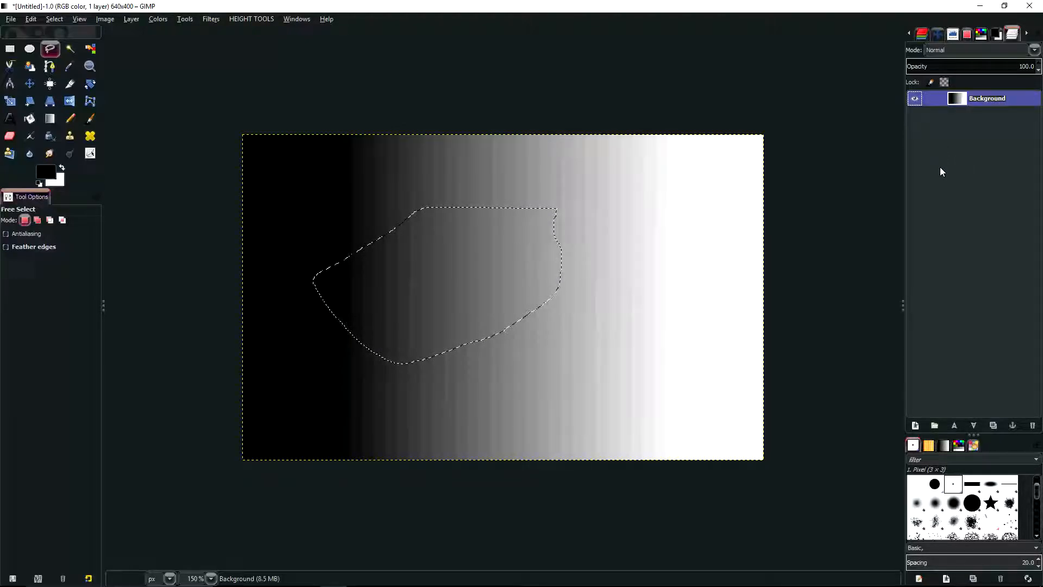
Convert the freehand selection to a path and make the new path visible on the canvas
click(54, 19)
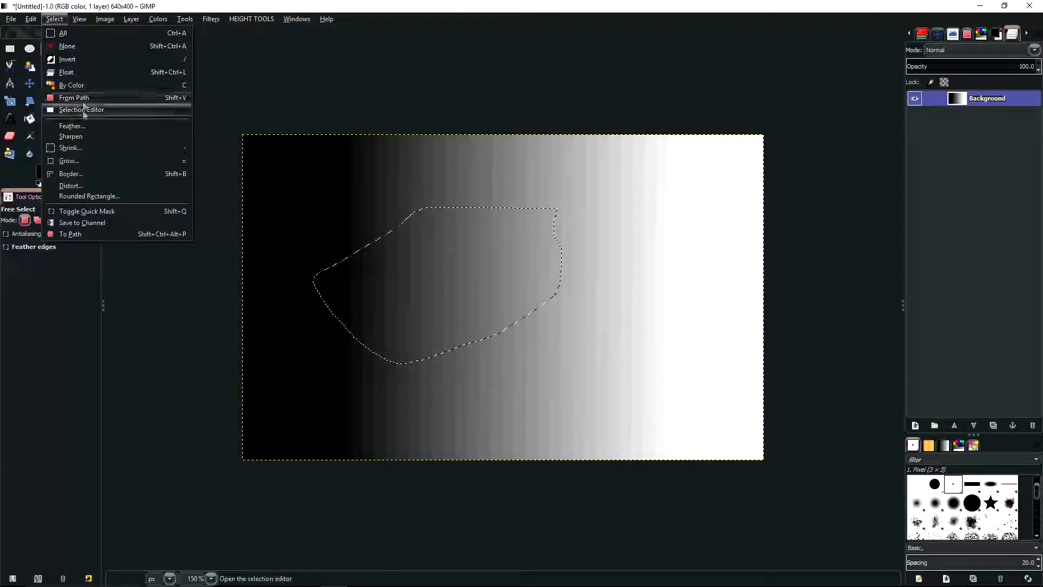
click(73, 233)
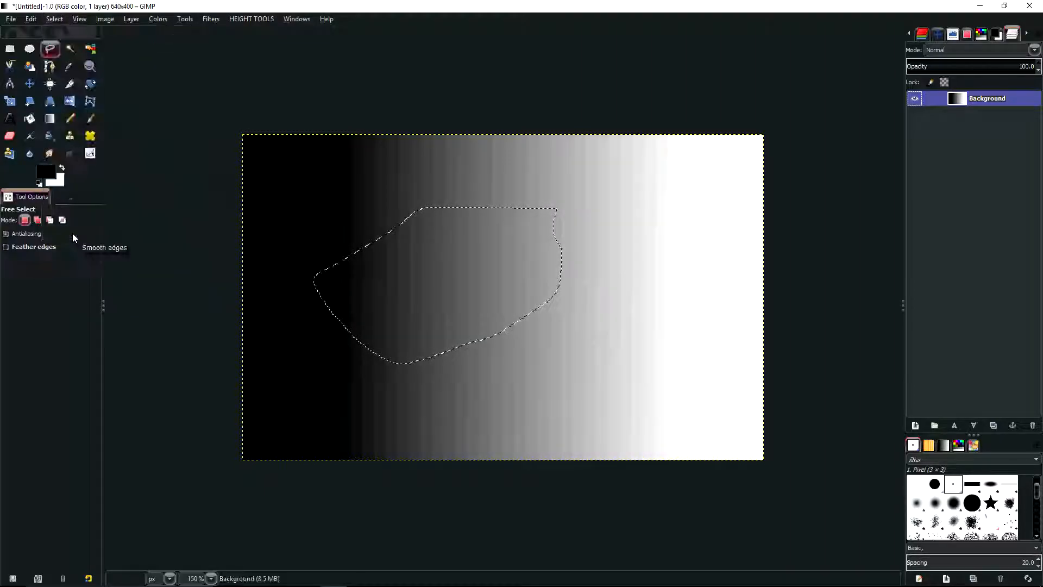
right_click(955, 36)
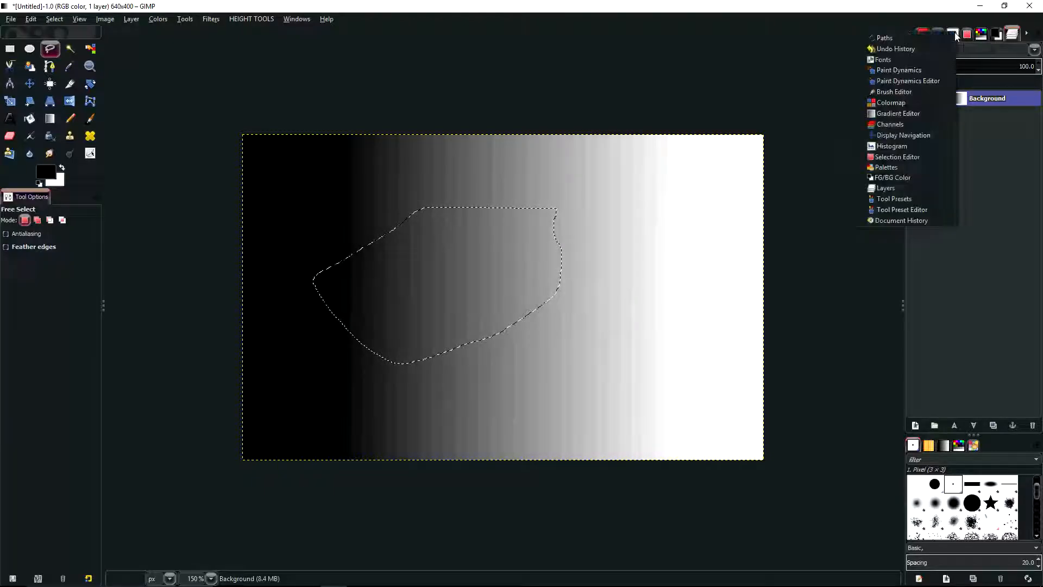
click(895, 38)
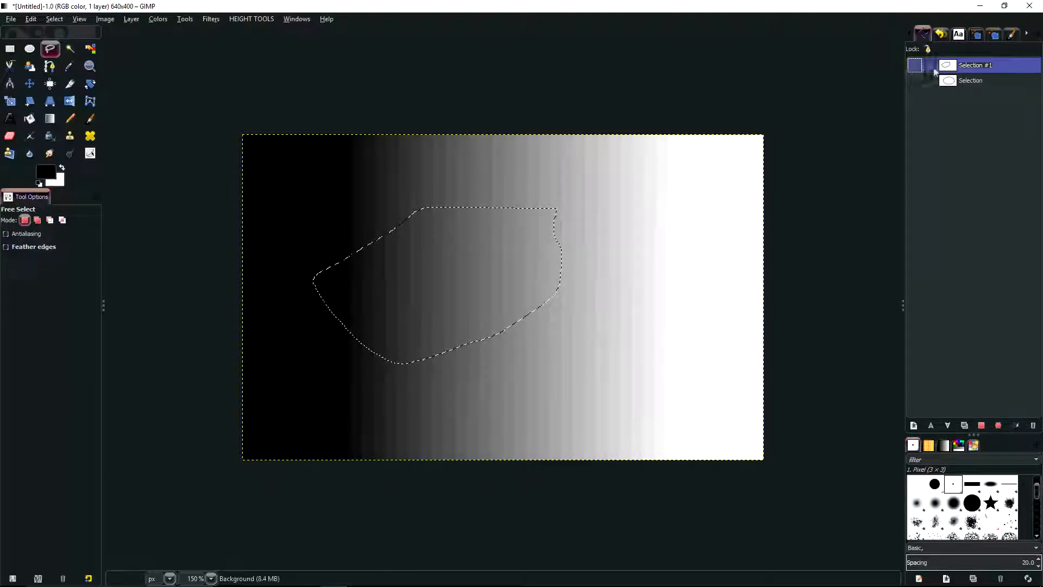
click(915, 66)
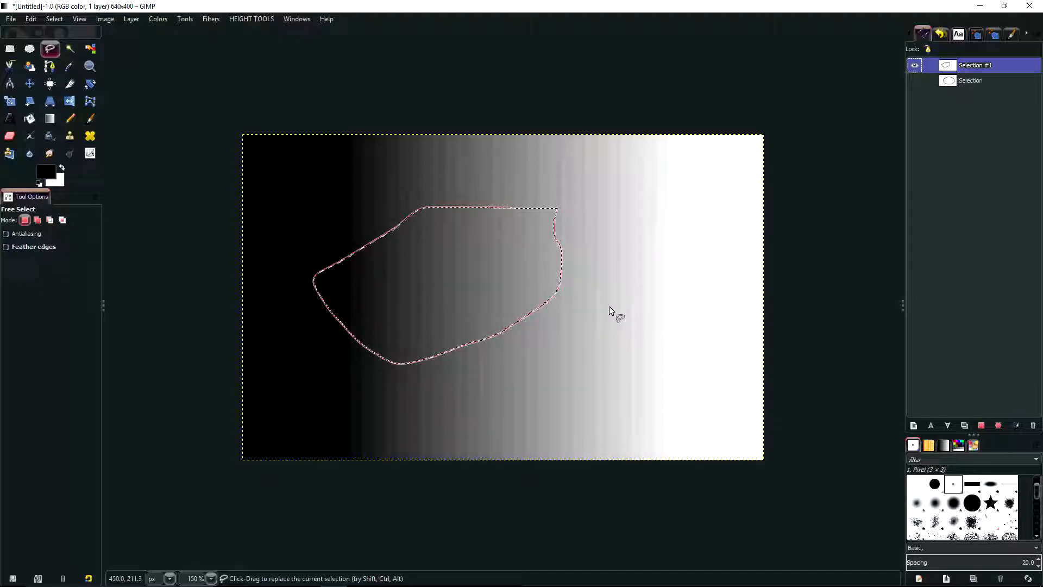
Clear the selection, recreate it from the Selection #1 path and hide the path
key(ctrl+shift+a)
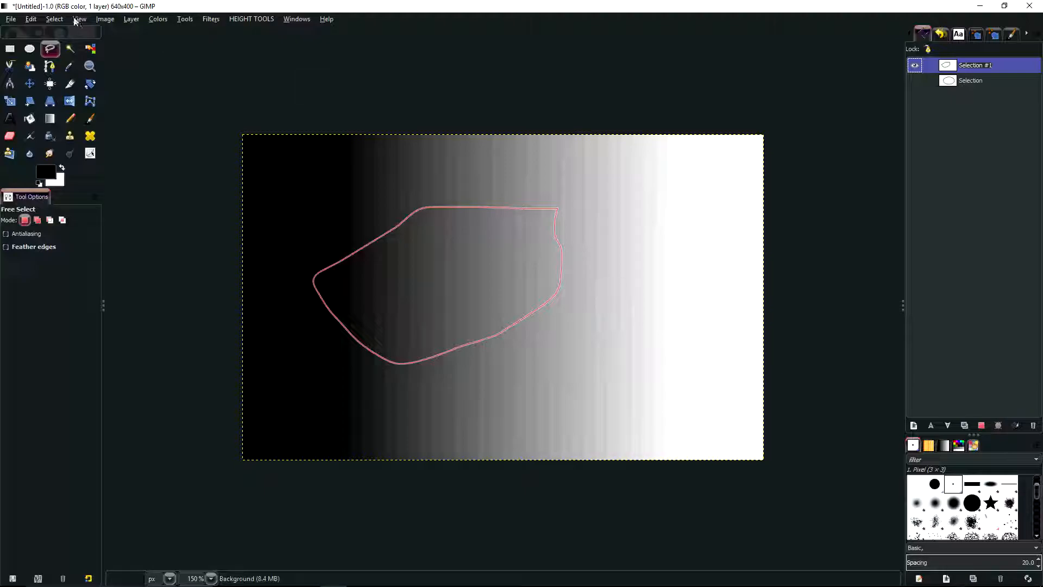
click(56, 18)
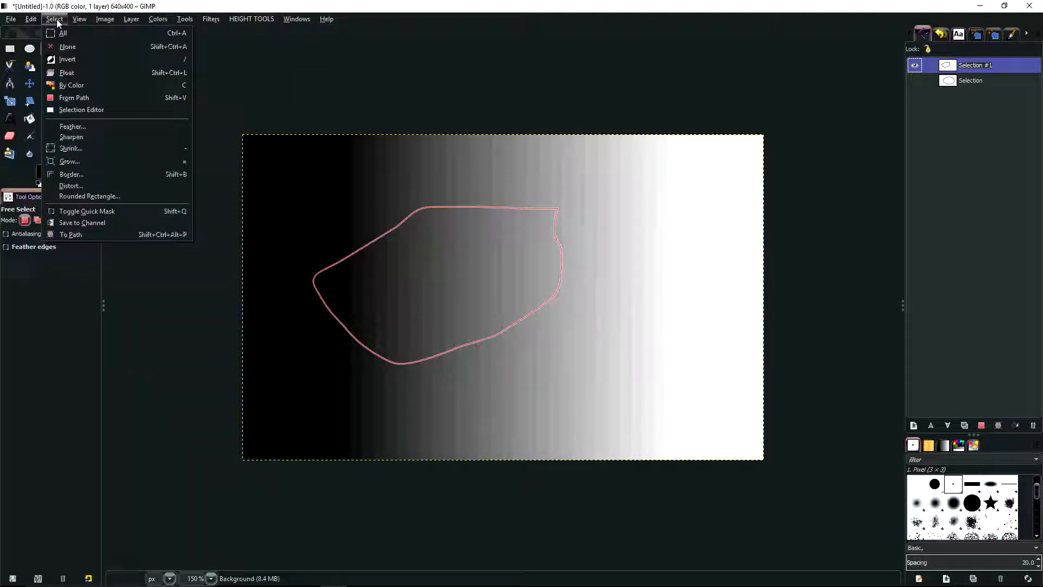
click(78, 97)
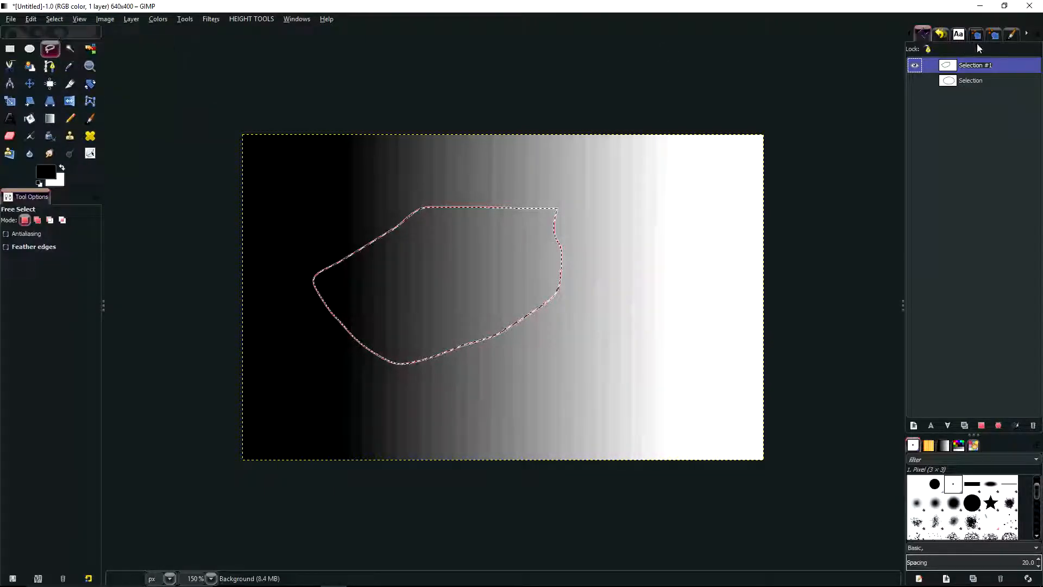
click(916, 66)
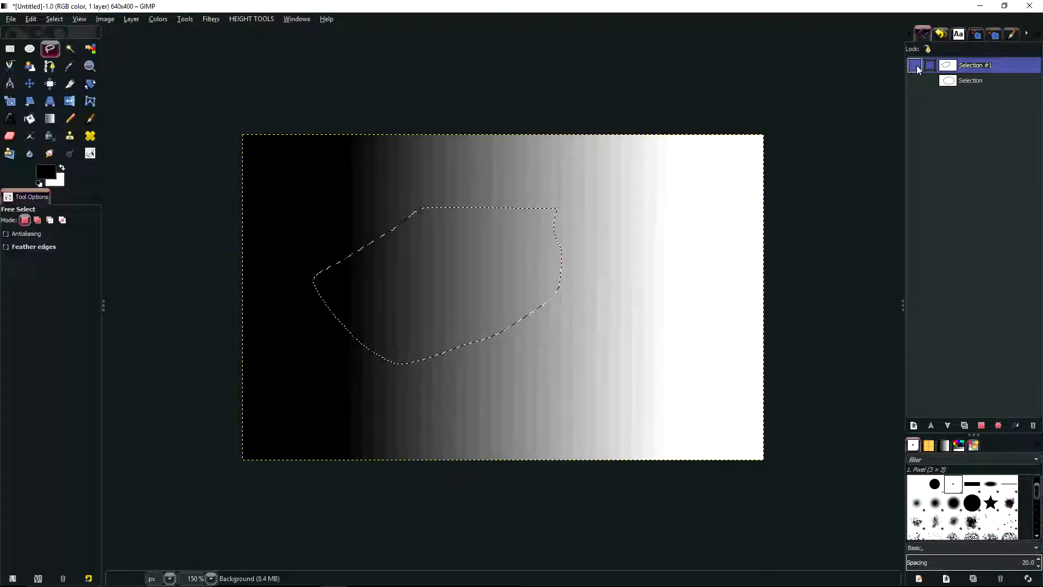
Feather the selection by 20 px and inspect its softened edges with Quick Mask switched on temporarily
click(54, 19)
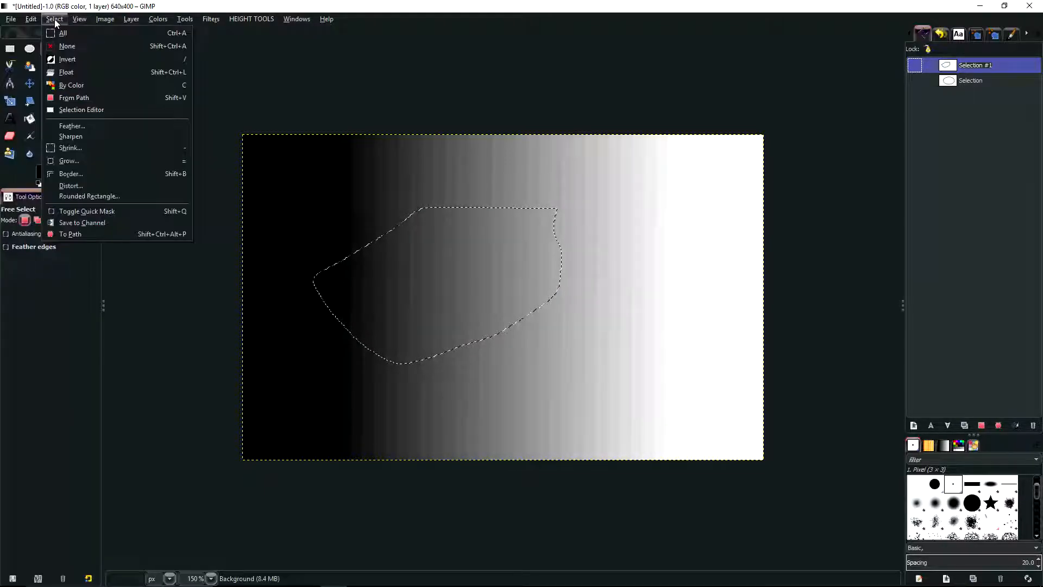
click(66, 126)
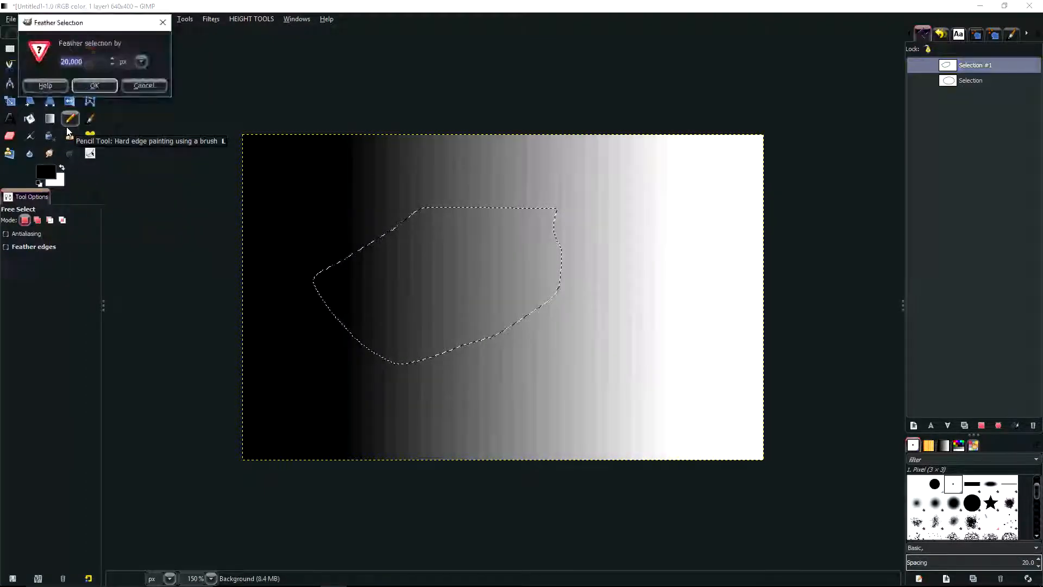
click(95, 85)
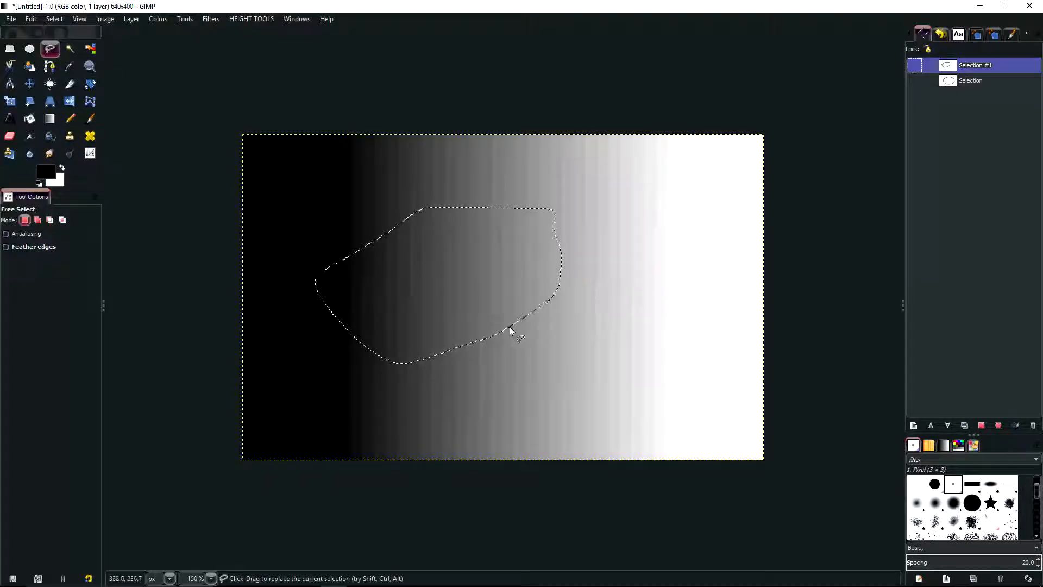
key(shift+q)
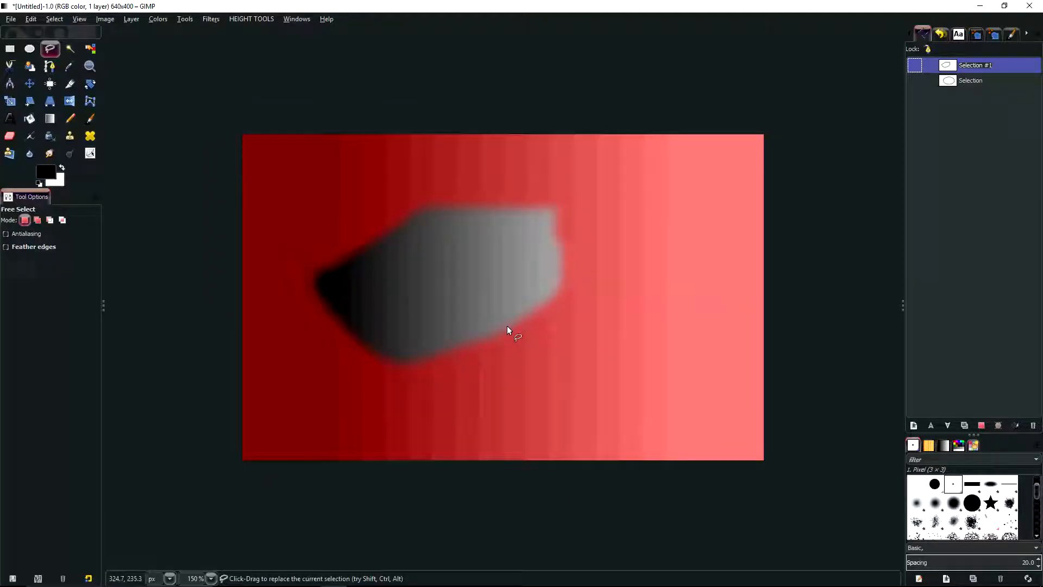
scroll(507, 325, up, 1)
scroll(389, 223, up, 1)
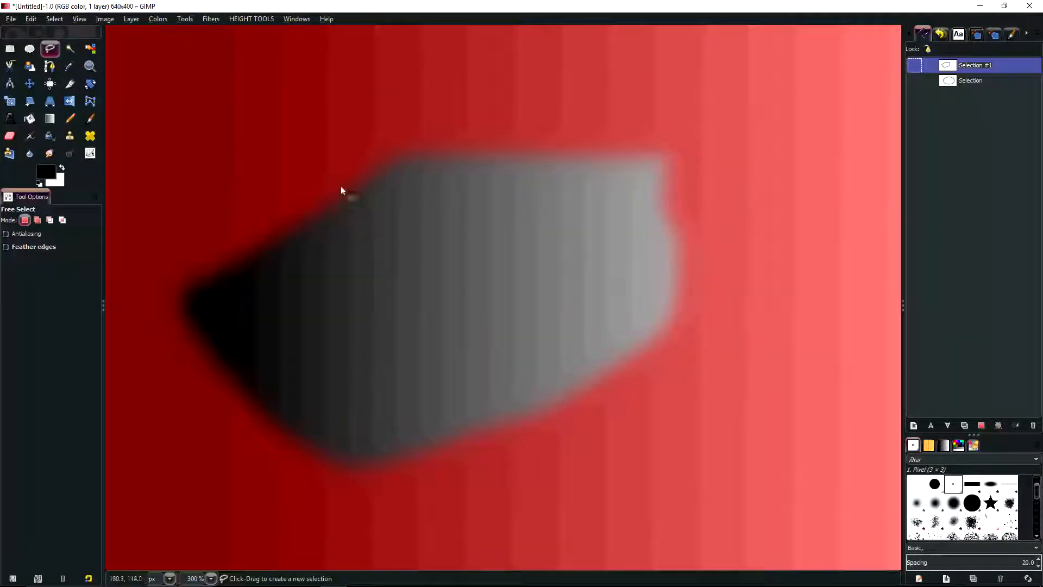
scroll(406, 282, down, 1)
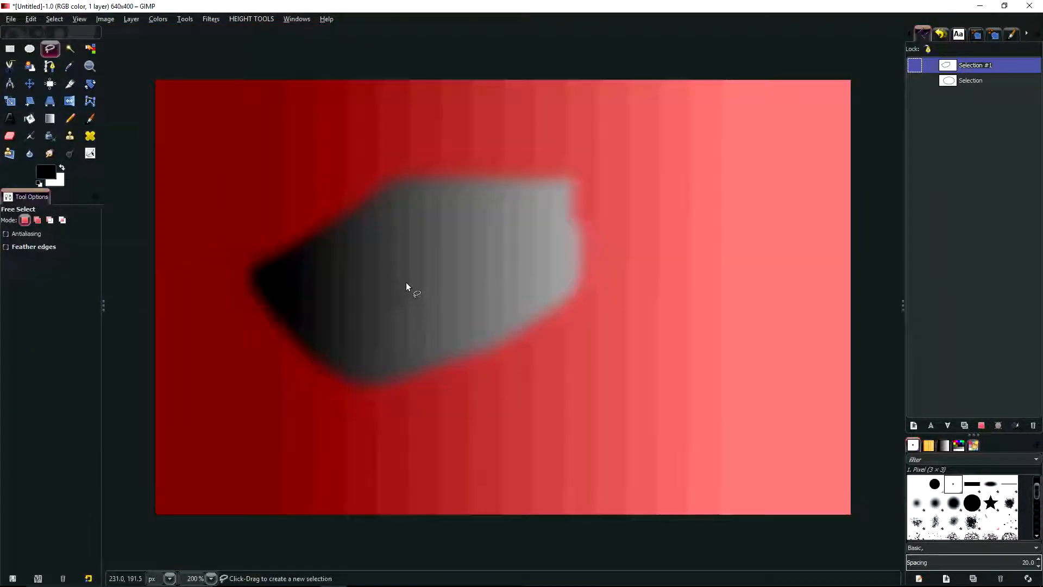
key(shift+q)
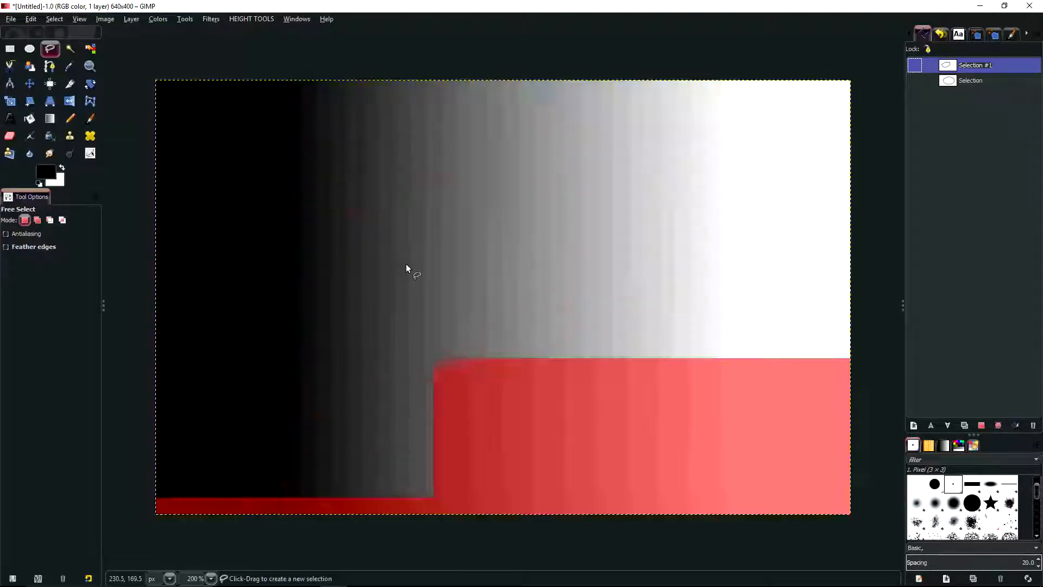
Sharpen the feathered selection and inspect its edges up close with Quick Mask switched on temporarily
click(62, 21)
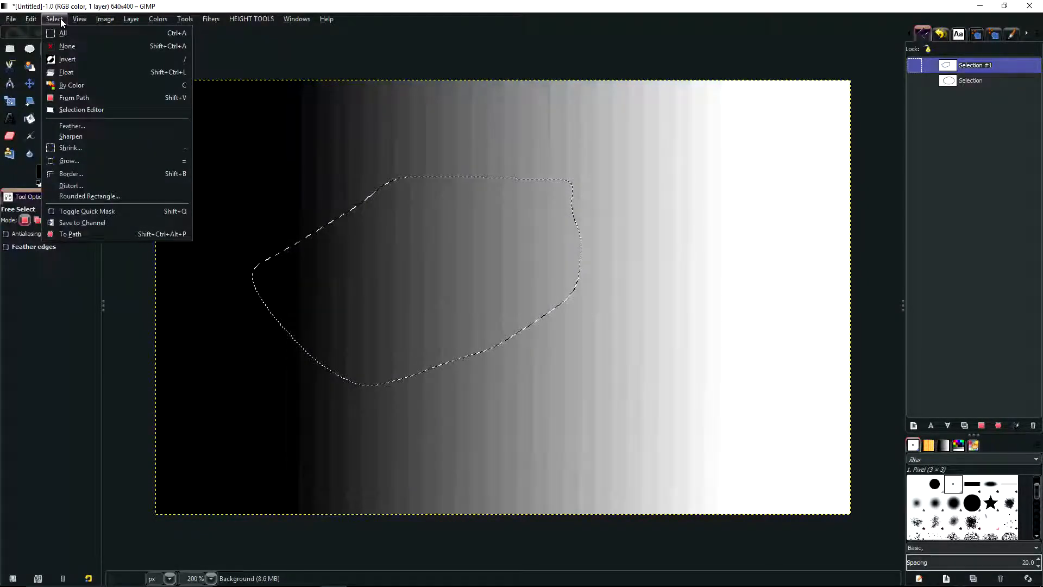
click(76, 136)
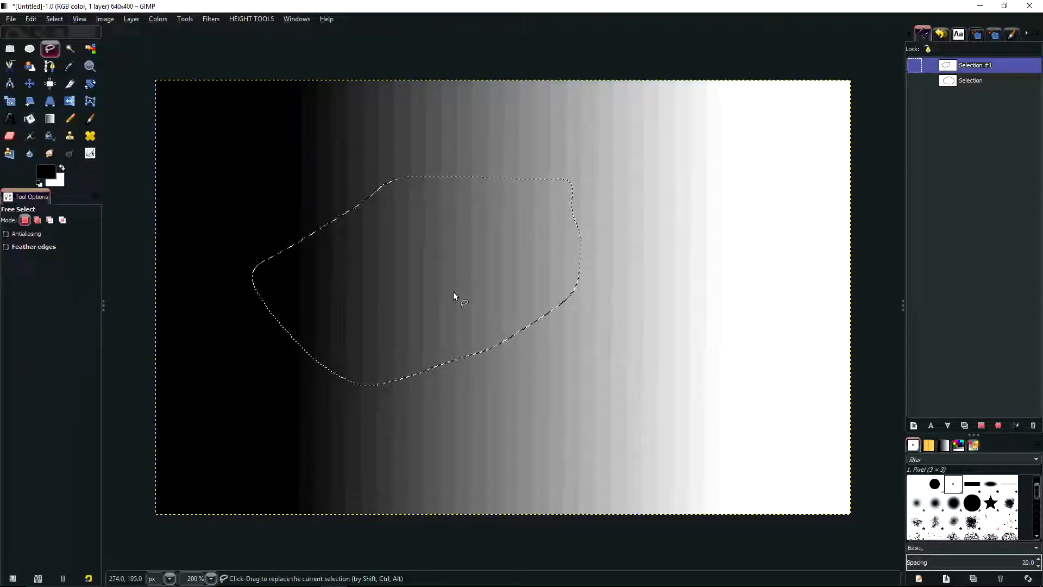
key(shift+q)
scroll(379, 178, up, 4)
scroll(379, 178, down, 5)
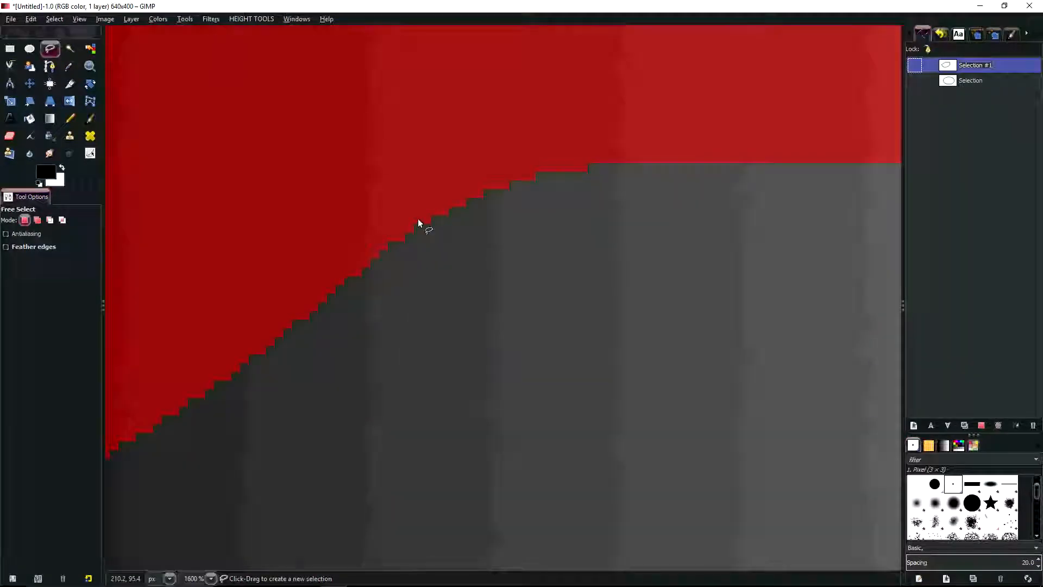
scroll(353, 201, up, 2)
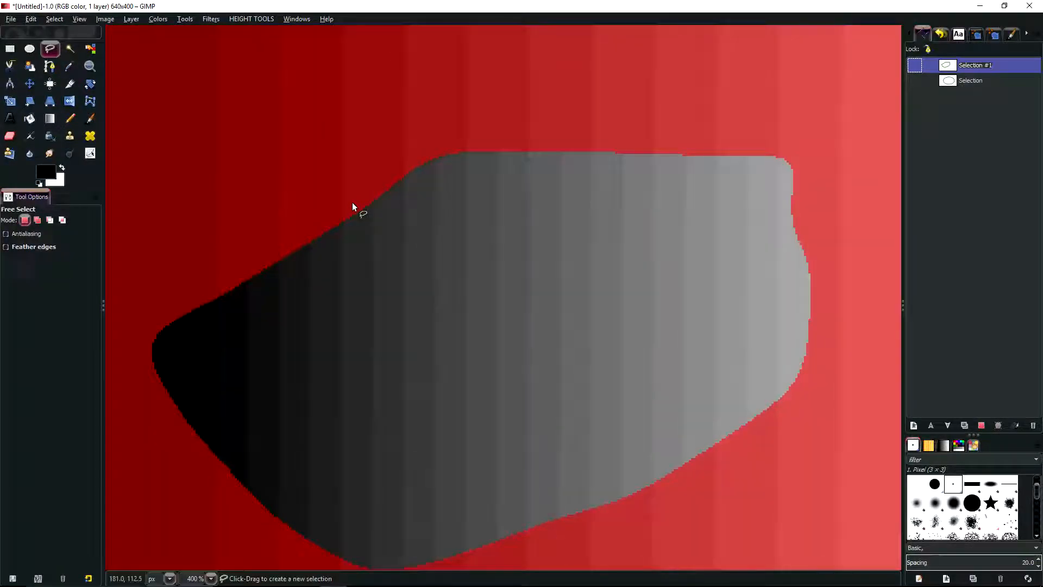
key(shift+q)
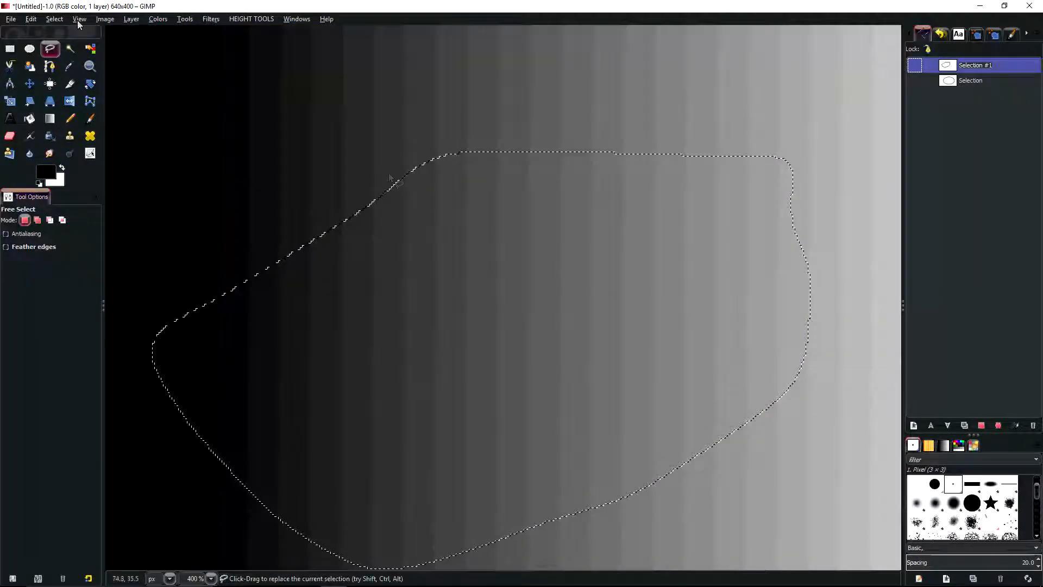
Shrink the freehand selection by 20 px
click(31, 19)
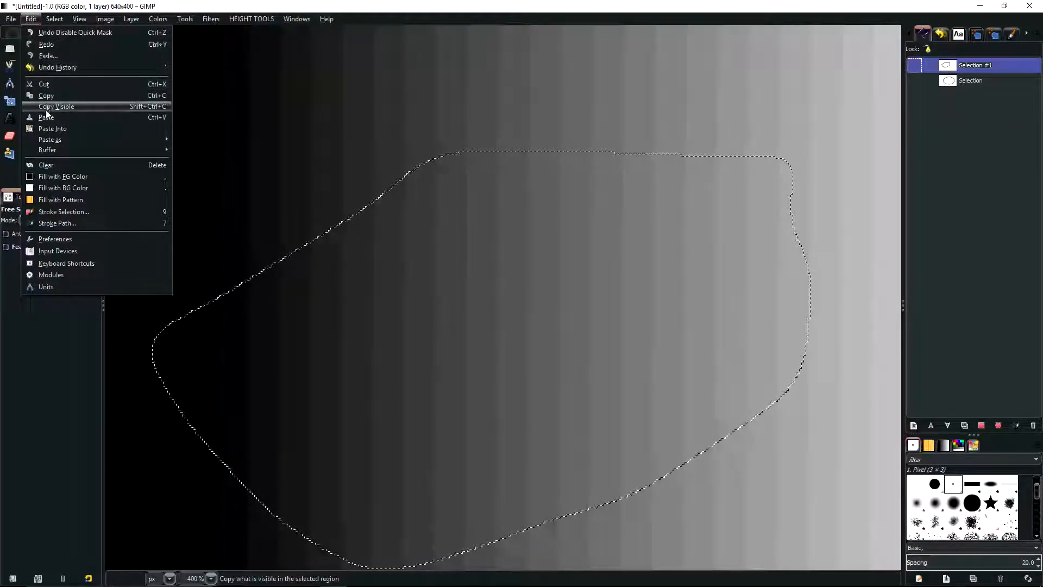
mouse_move(58, 19)
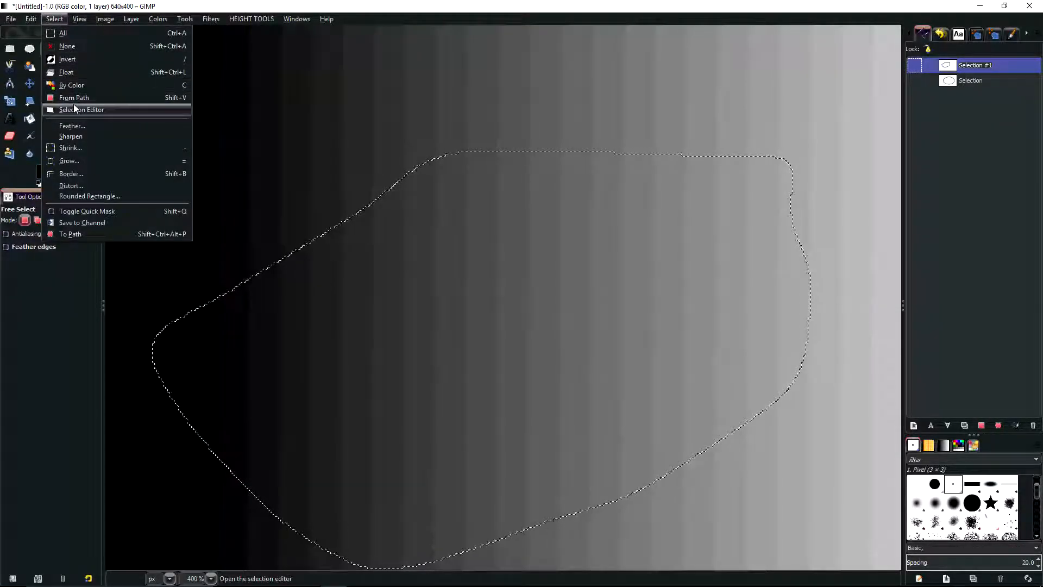
click(71, 148)
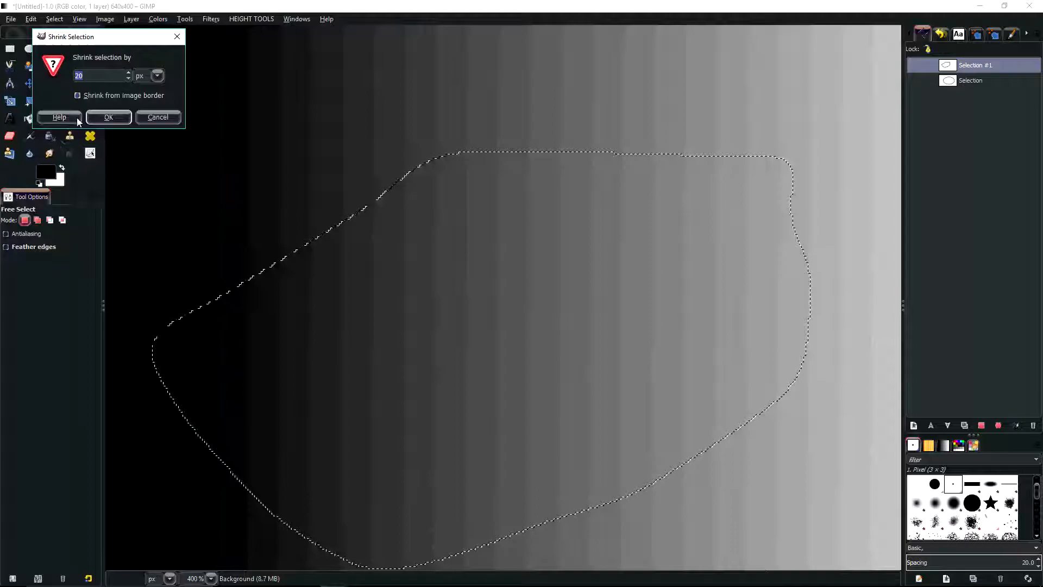
click(108, 116)
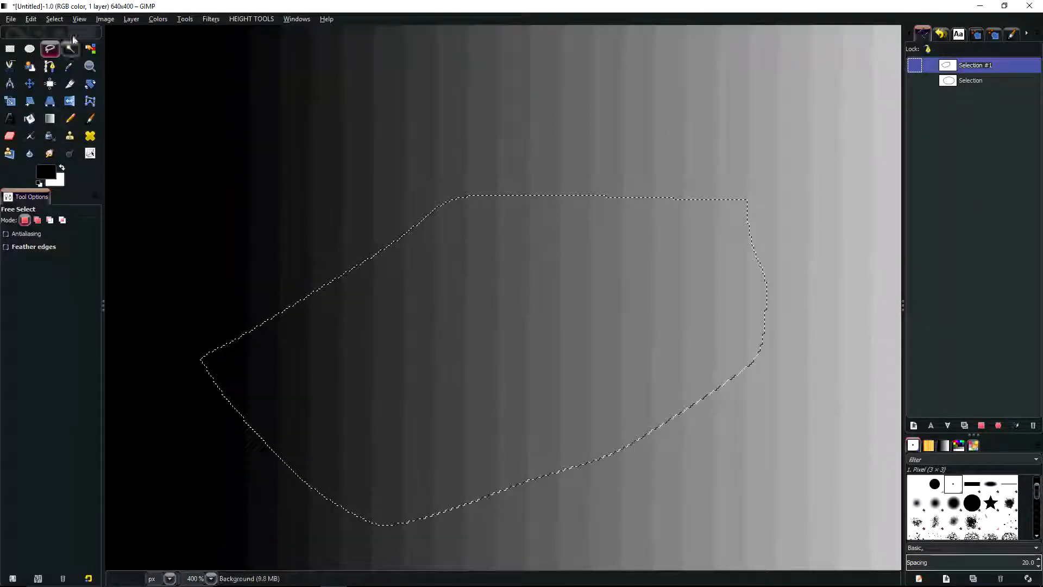
Grow the shrunken selection by 20 px
click(58, 17)
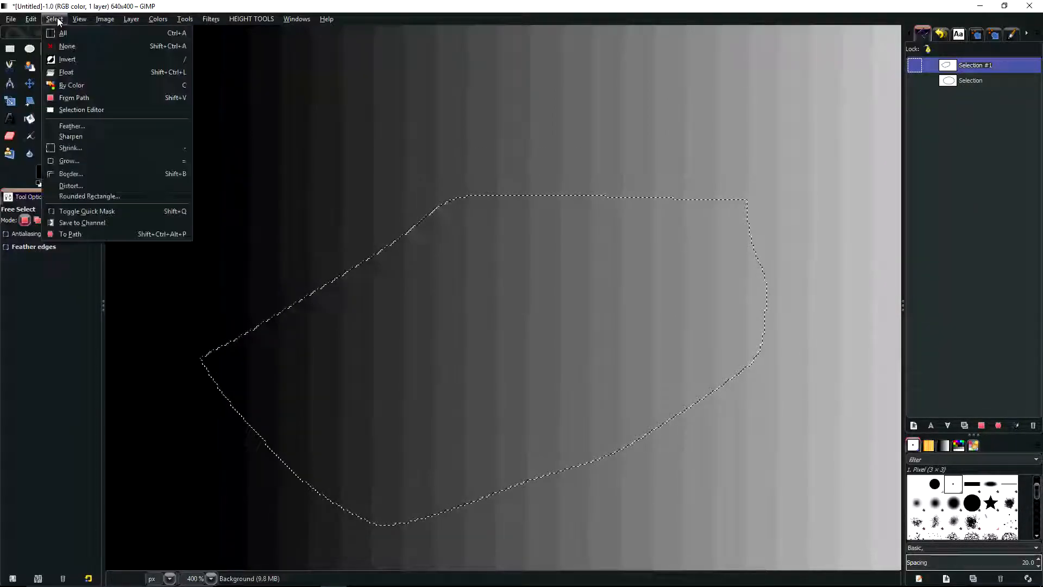
click(75, 160)
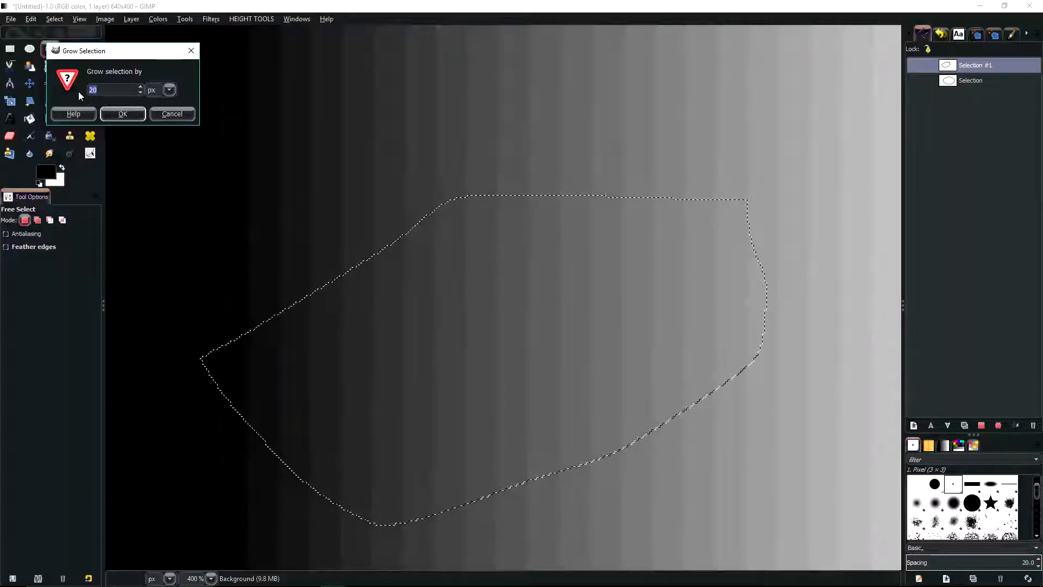
click(119, 114)
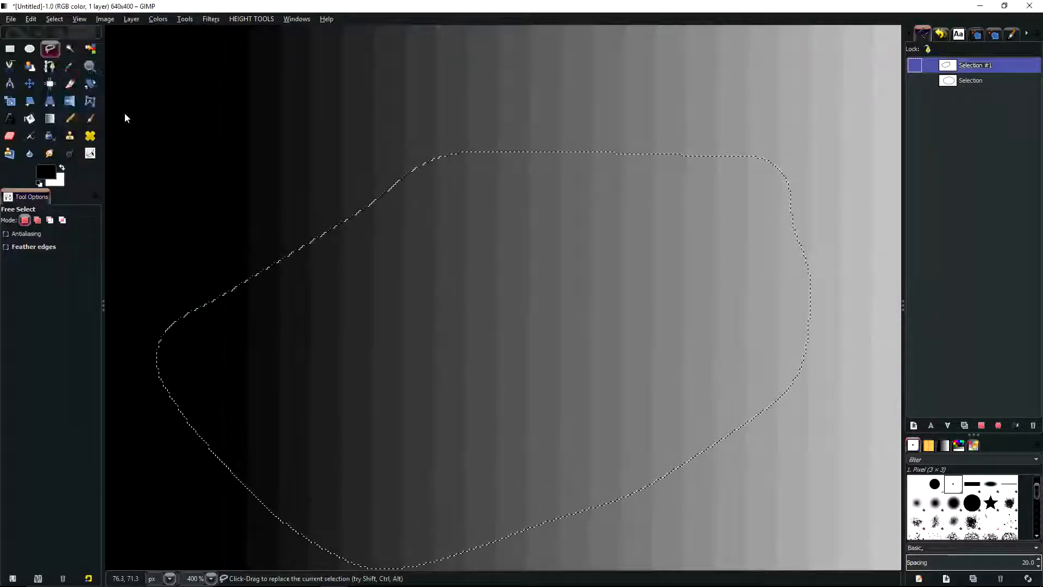
scroll(415, 281, down, 2)
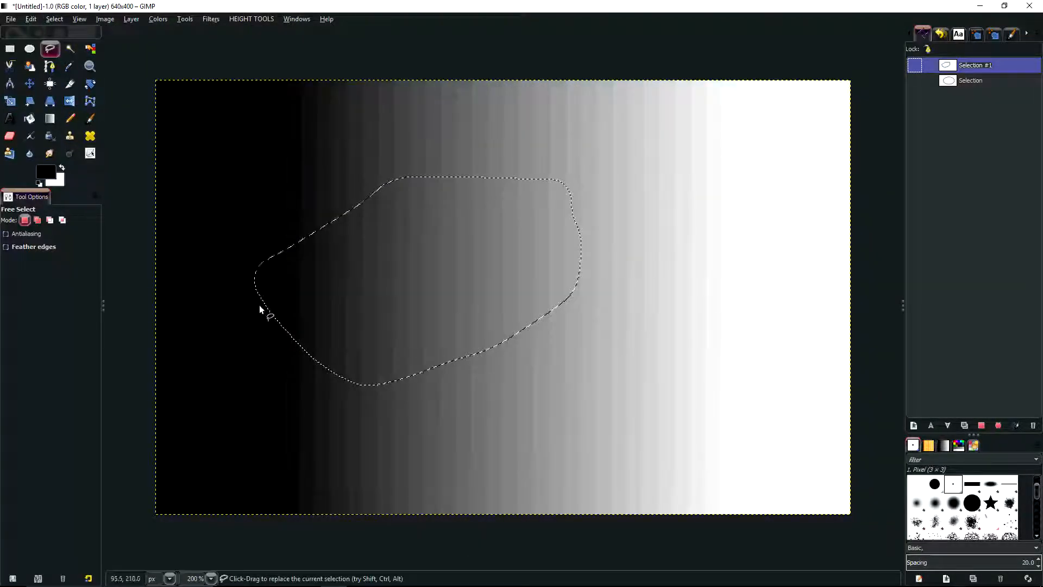
Turn the selection into a 10 px border with Feather border switched off
click(54, 19)
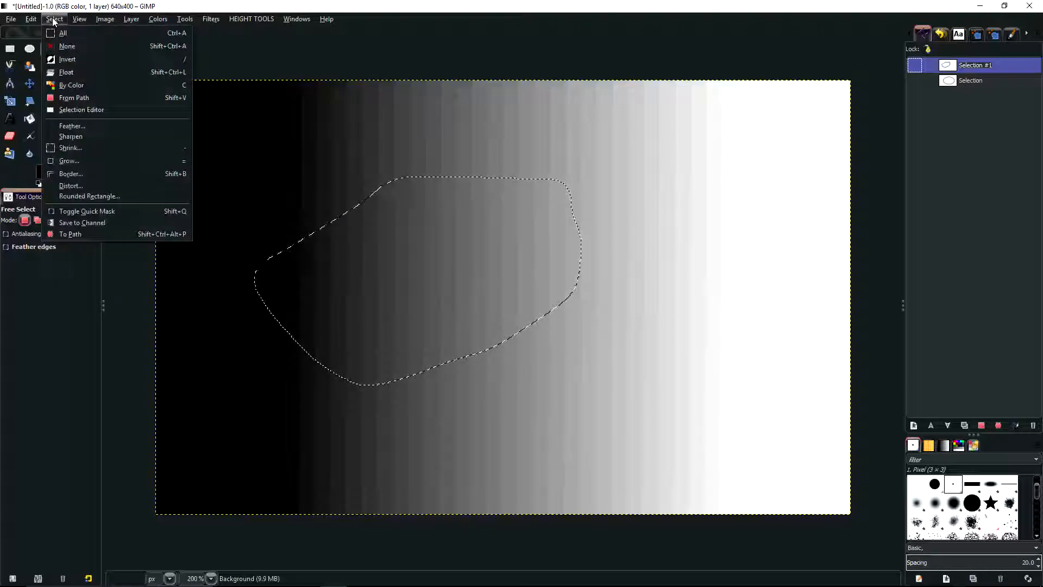
click(77, 174)
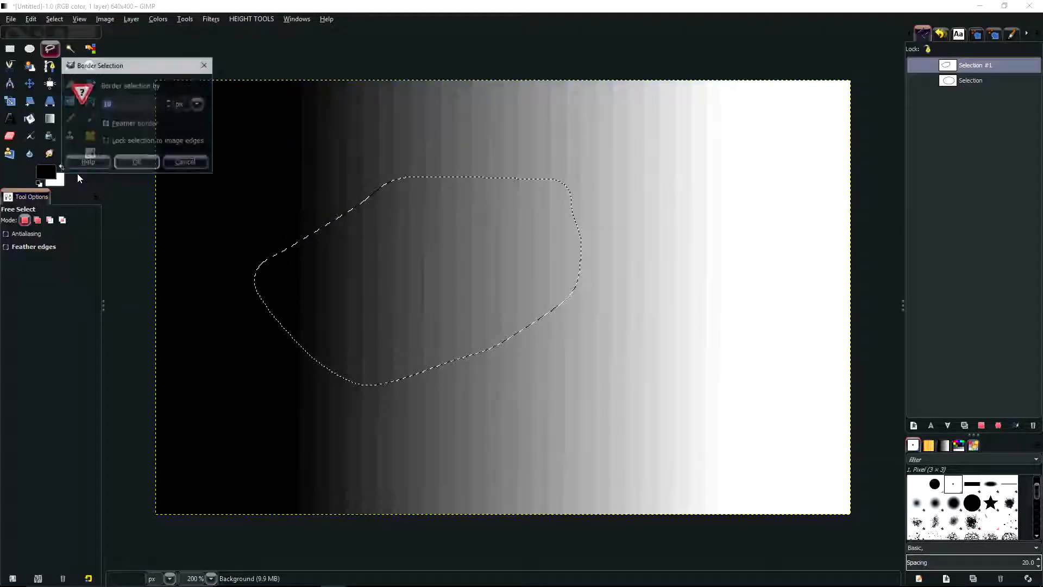
click(107, 125)
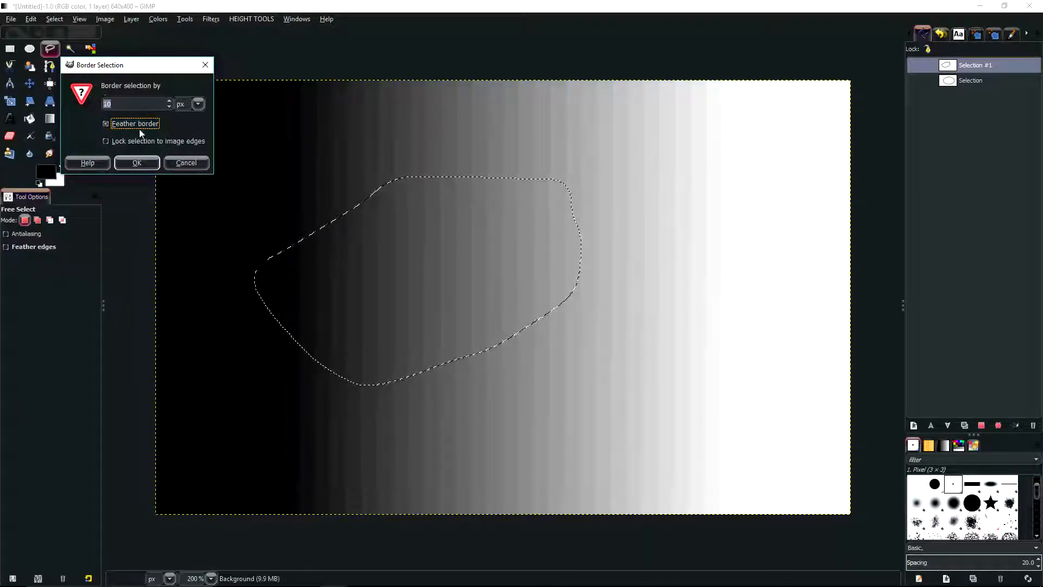
click(141, 161)
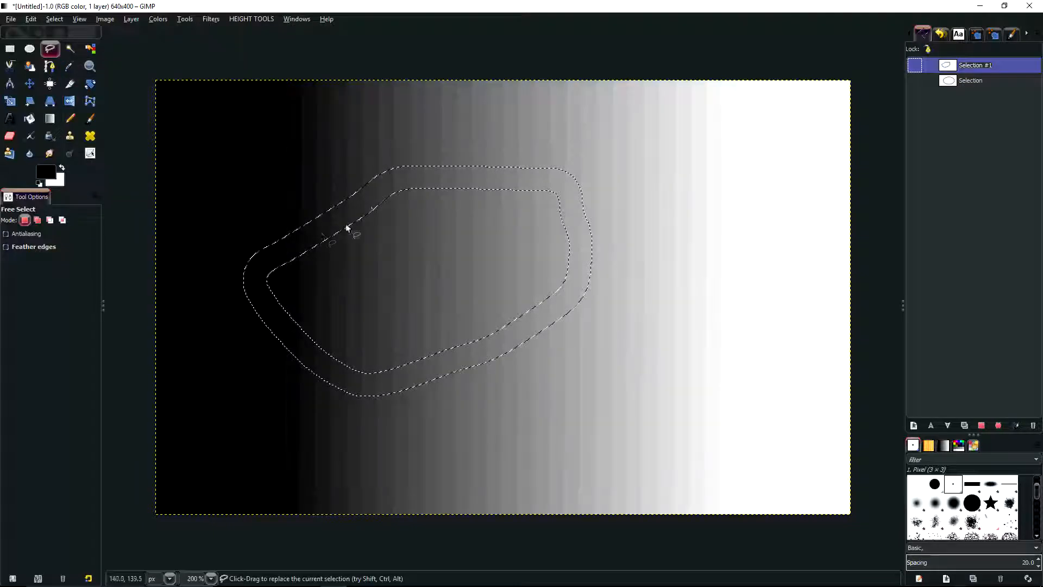
Inspect the hard-edged border selection up close with Quick Mask switched on temporarily, and undo the border
scroll(348, 228, up, 2)
key(shift+q)
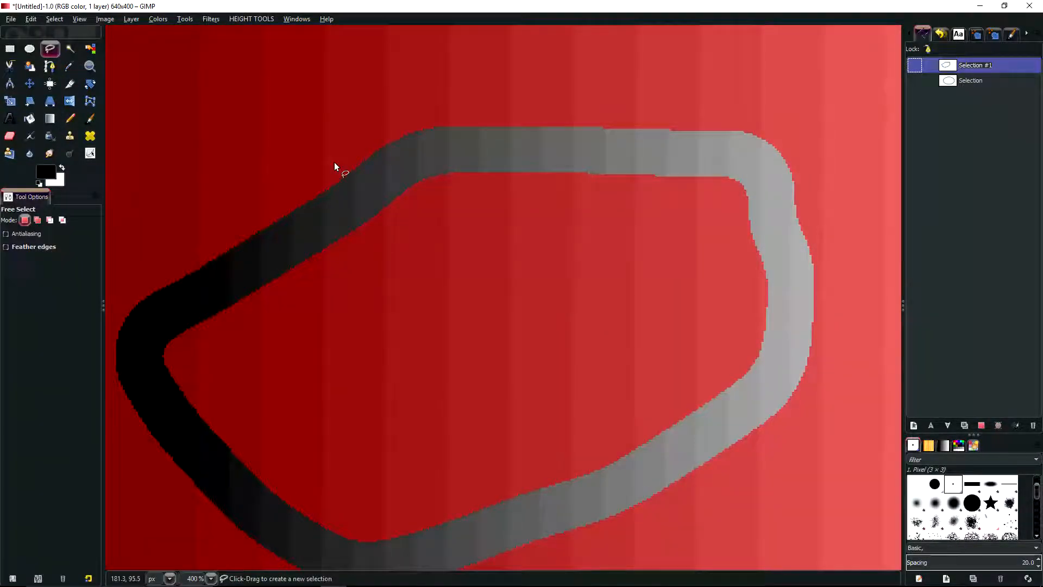
key(shift+q)
key(shift+q)
key(shift+q)
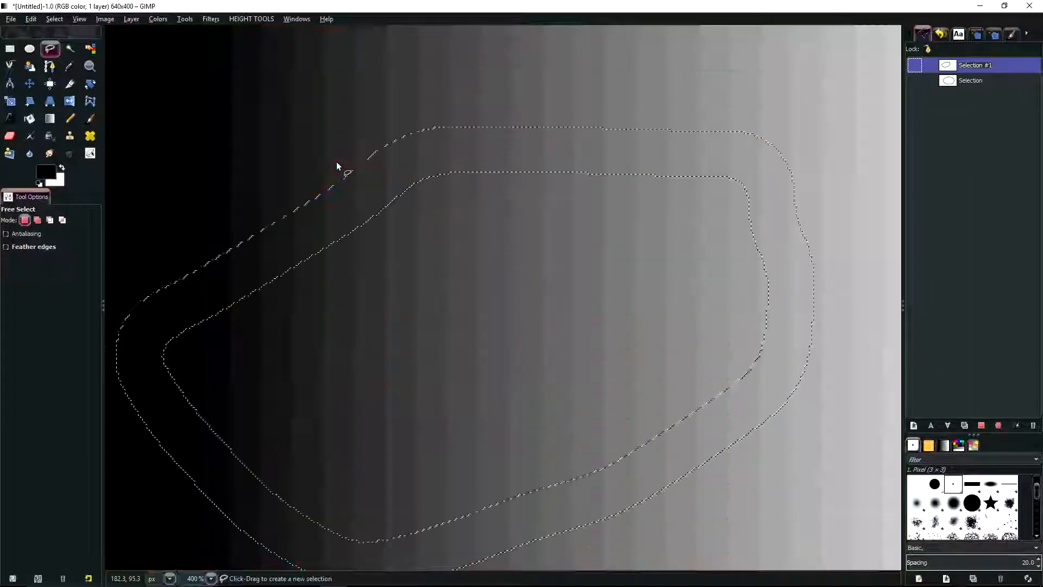
key(ctrl+z)
Turn the selection into a 10 px border with Feather border switched on
click(54, 19)
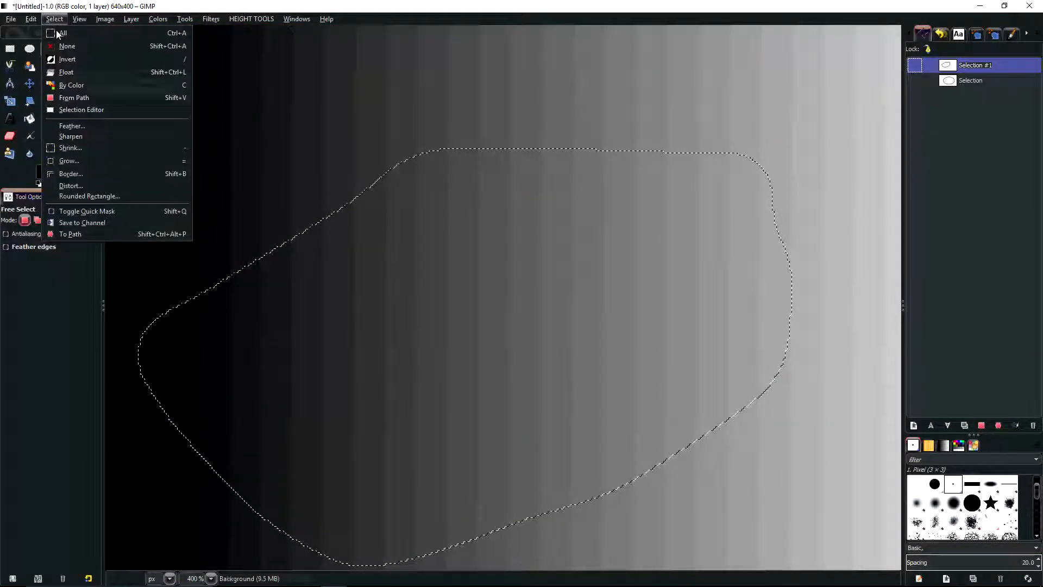
click(73, 173)
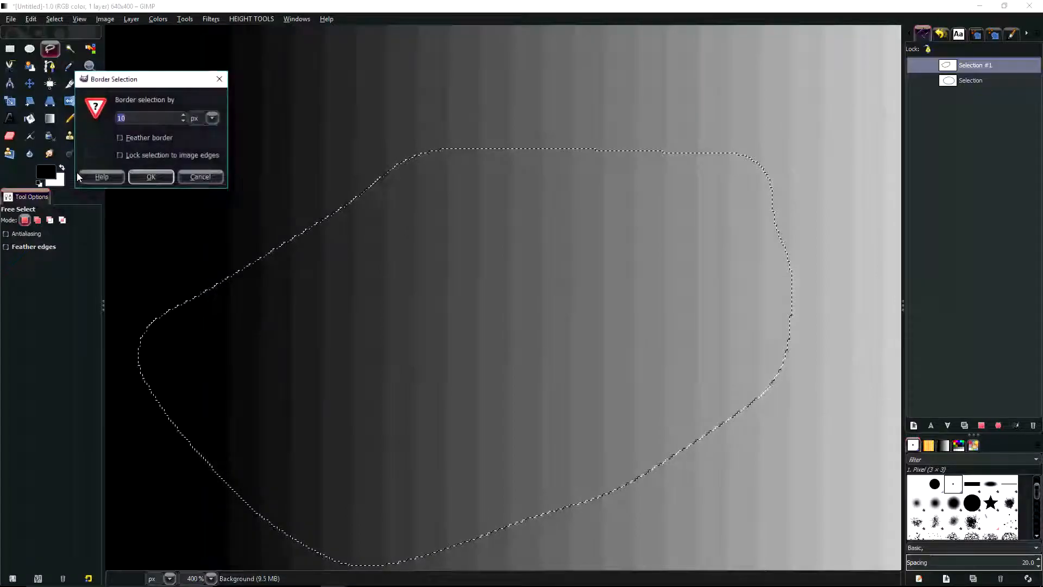
click(120, 138)
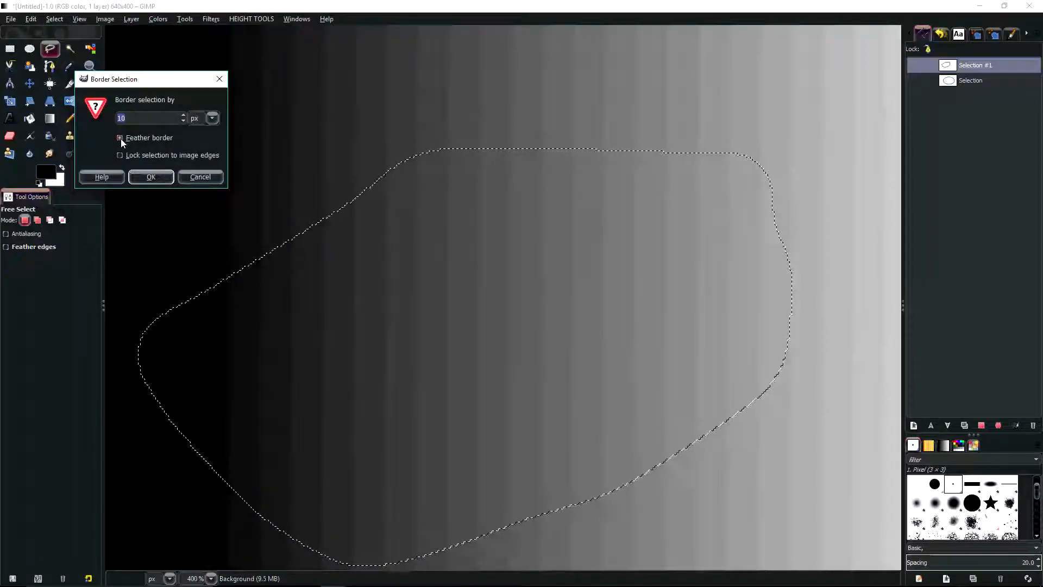
click(151, 177)
Inspect the feathered border selection up close with Quick Mask switched on temporarily, and undo the border
key(shift+q)
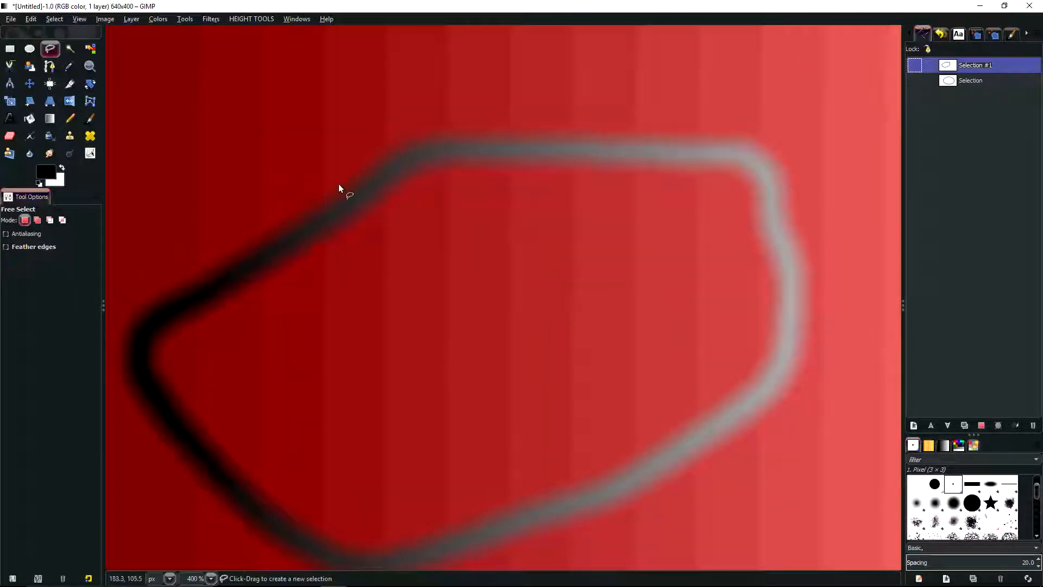
scroll(338, 187, up, 2)
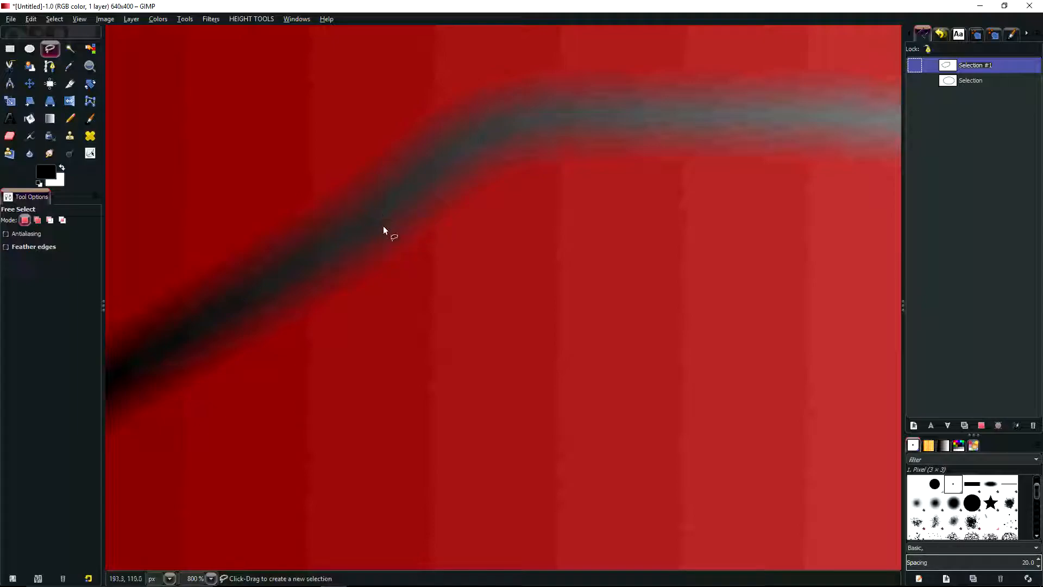
key(shift+q)
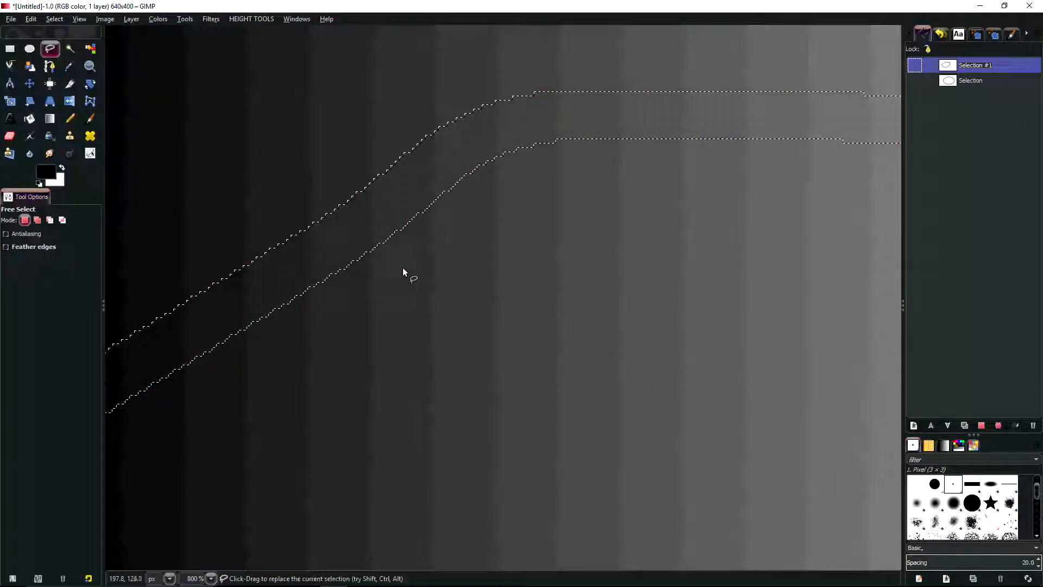
scroll(391, 253, down, 4)
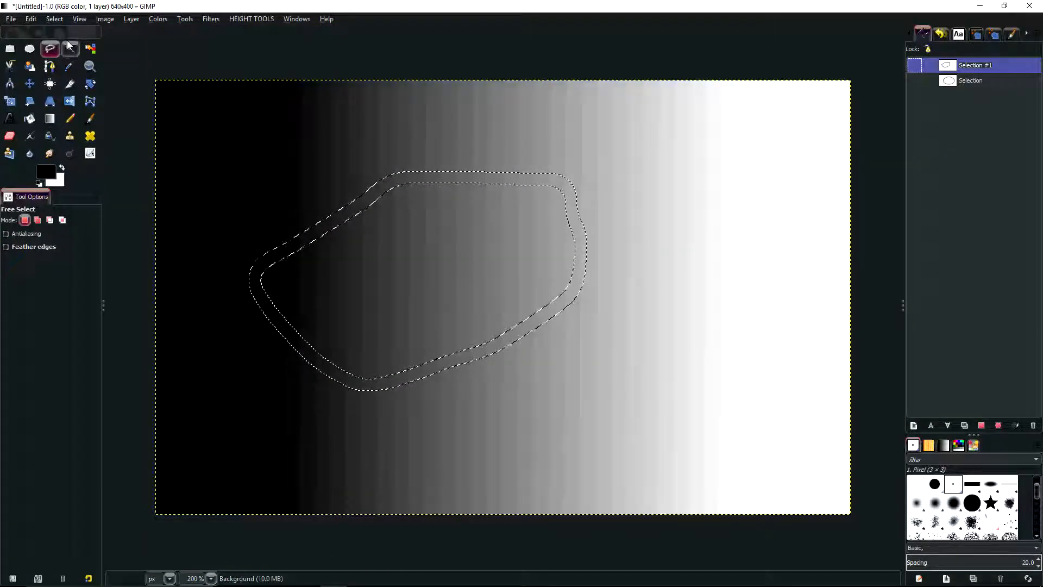
key(shift+q)
key(shift+q)
key(ctrl+z)
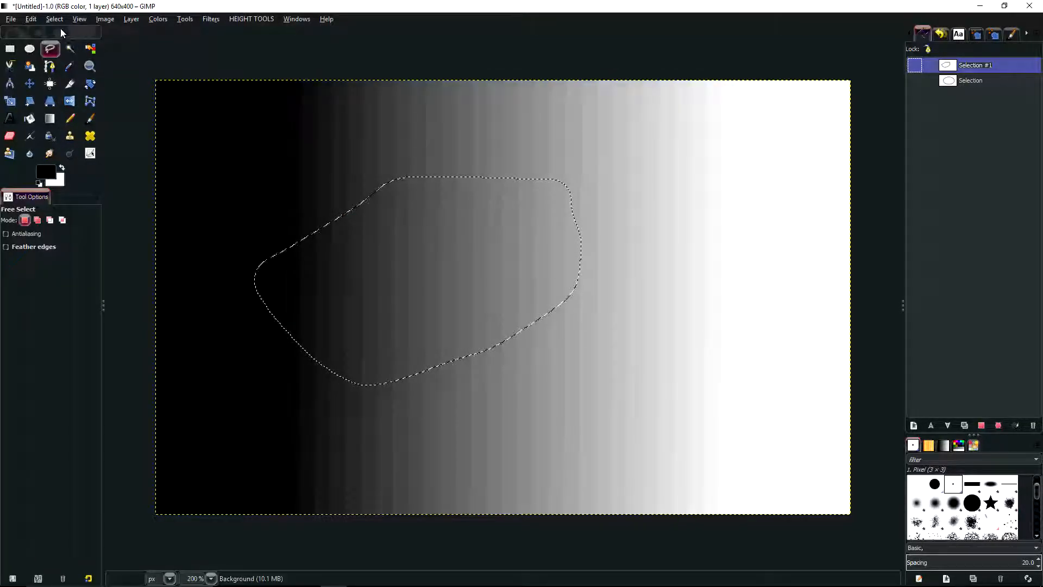
Replace the freehand selection with a rectangular selection of about 300 × 257 px around the middle of the gradient
click(54, 19)
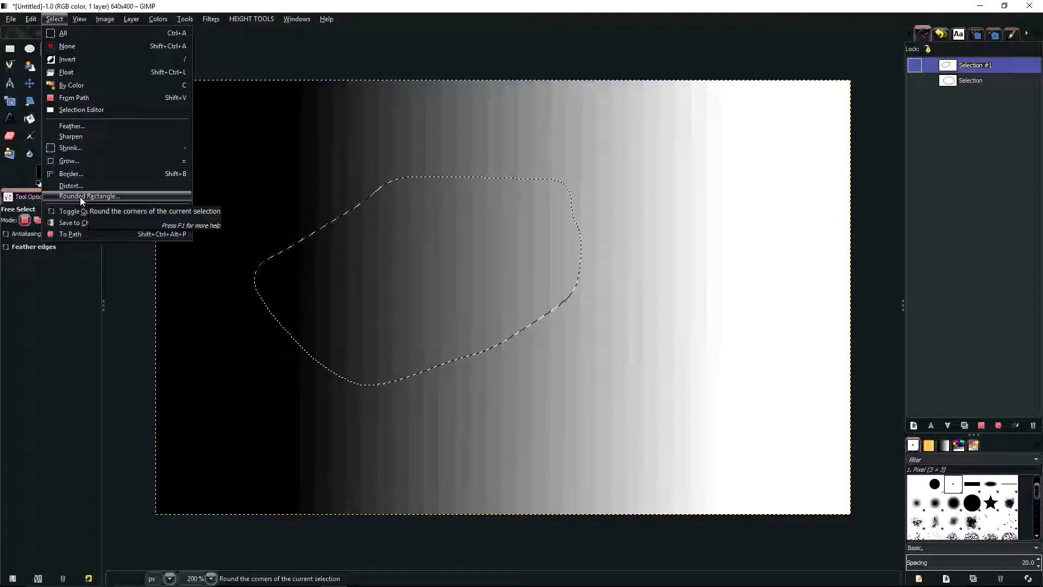
click(57, 8)
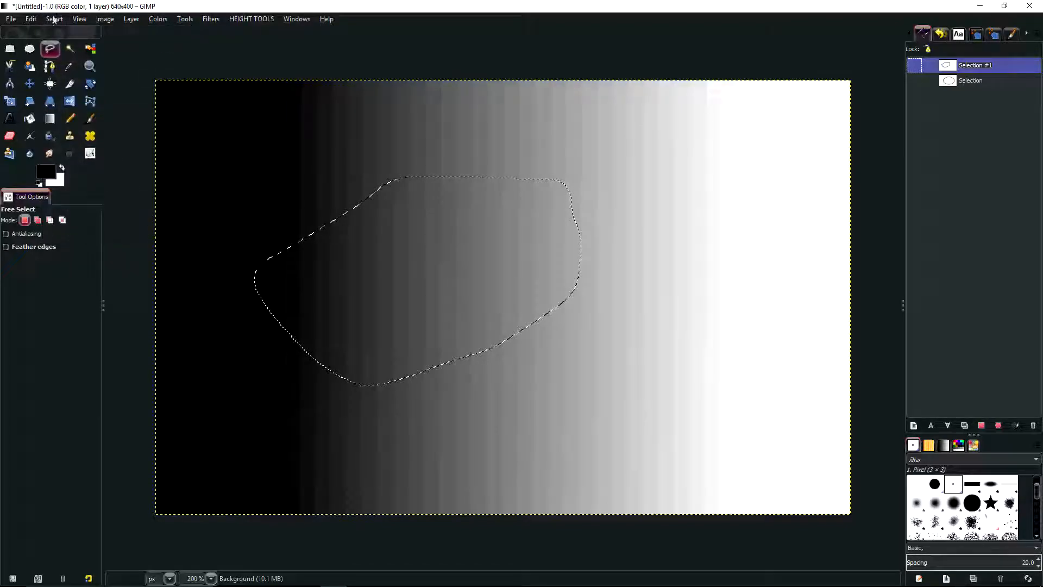
click(10, 49)
drag(314, 157, 640, 436)
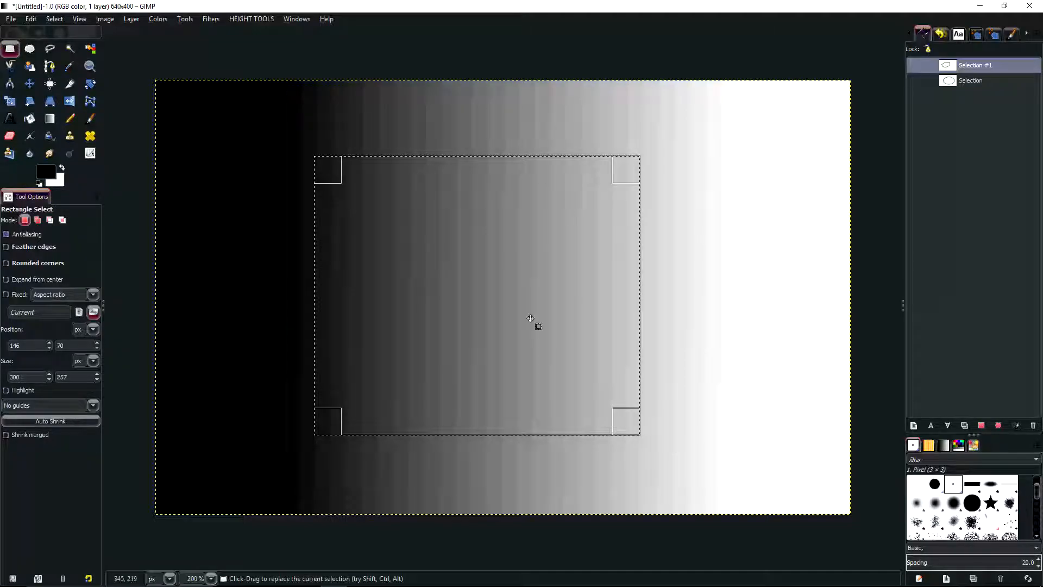
Round the rectangular selection's corners with a 26% radius and Concave switched off, and undo the rounding
click(55, 19)
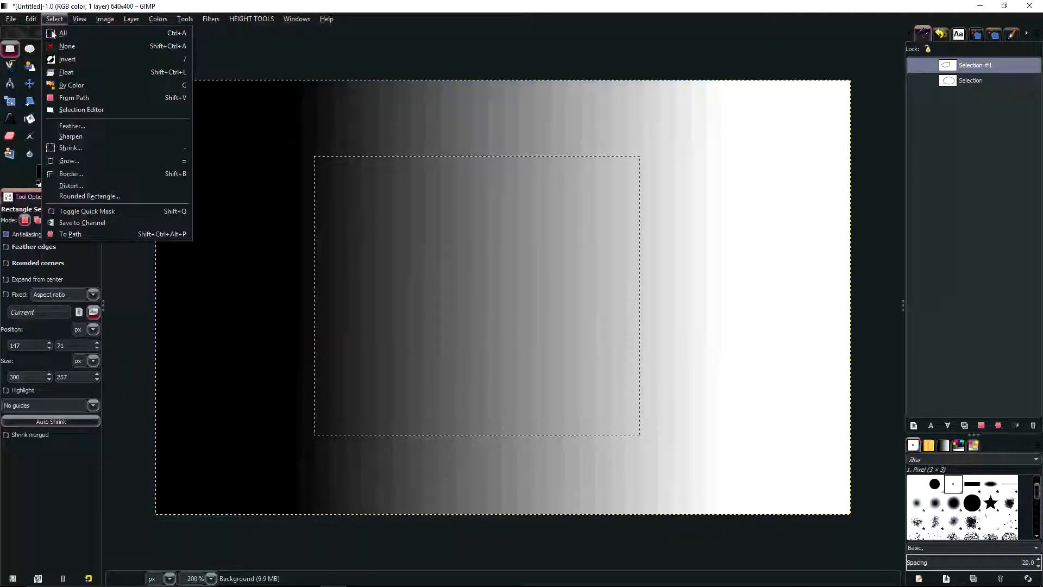
click(84, 194)
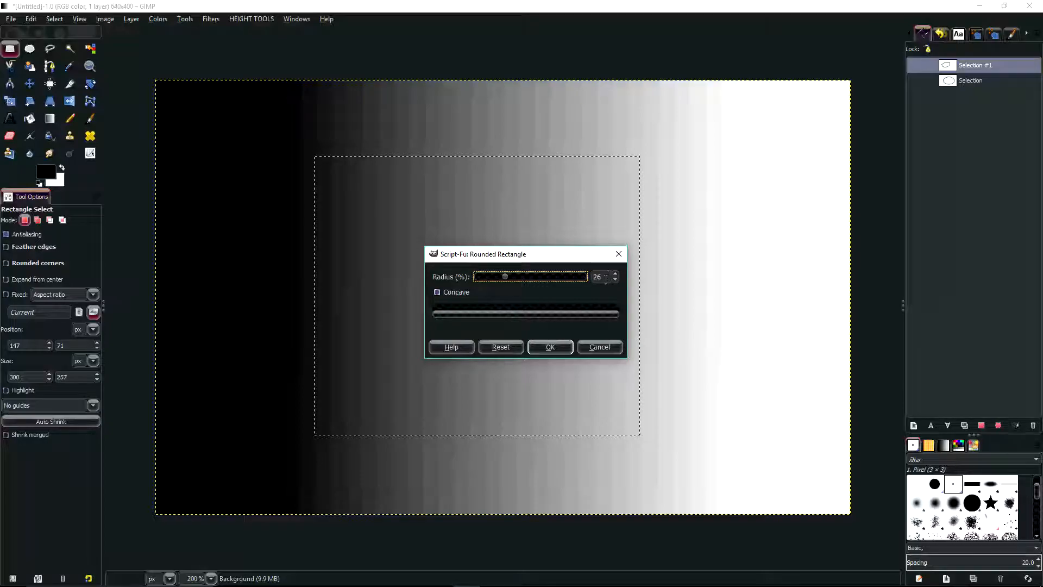
click(437, 292)
click(550, 346)
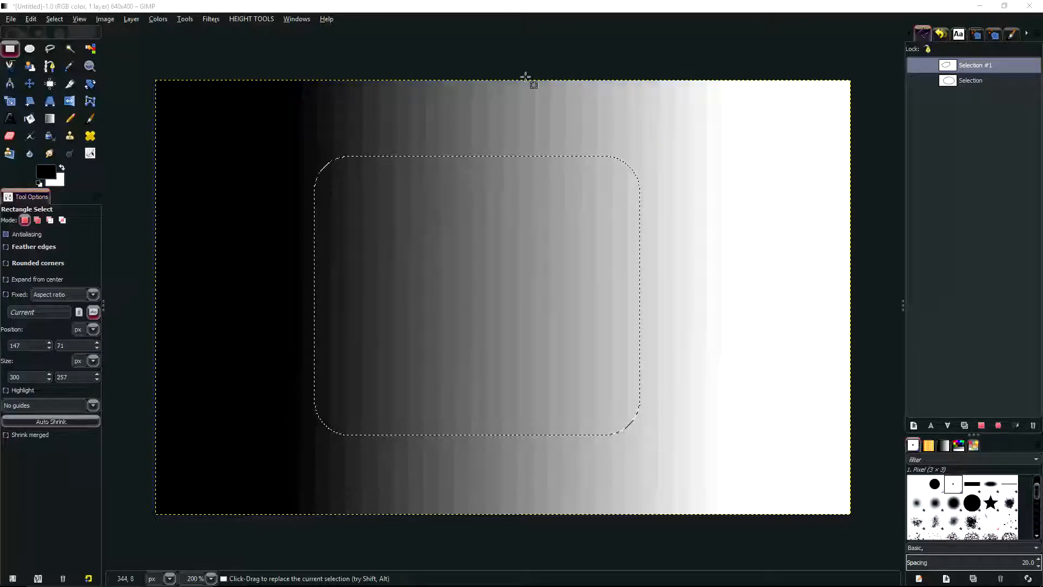
key(ctrl+z)
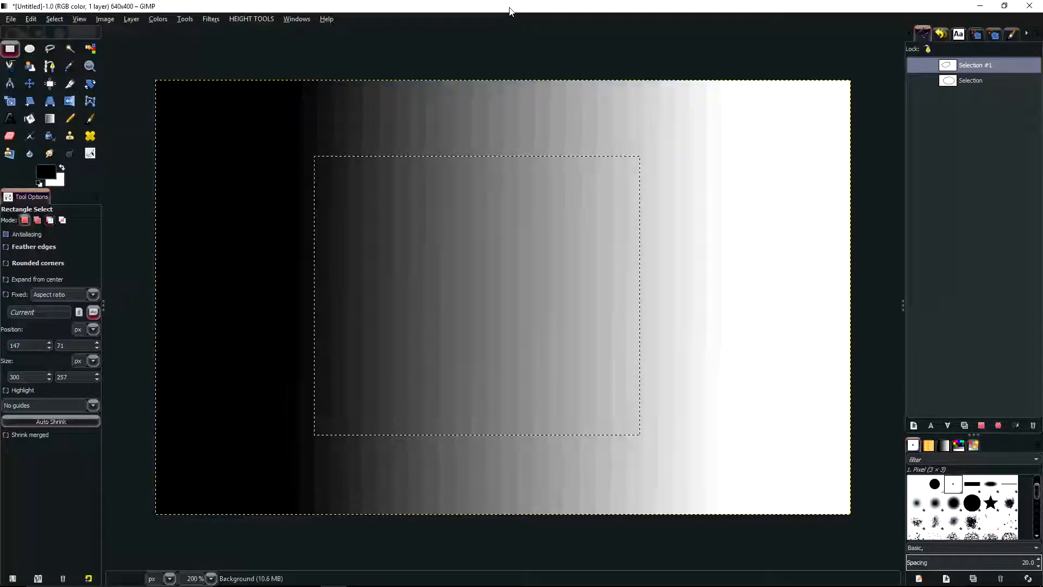
Apply Rounded Rectangle to the rectangular selection with a 26% radius and Concave switched on
click(52, 22)
click(88, 197)
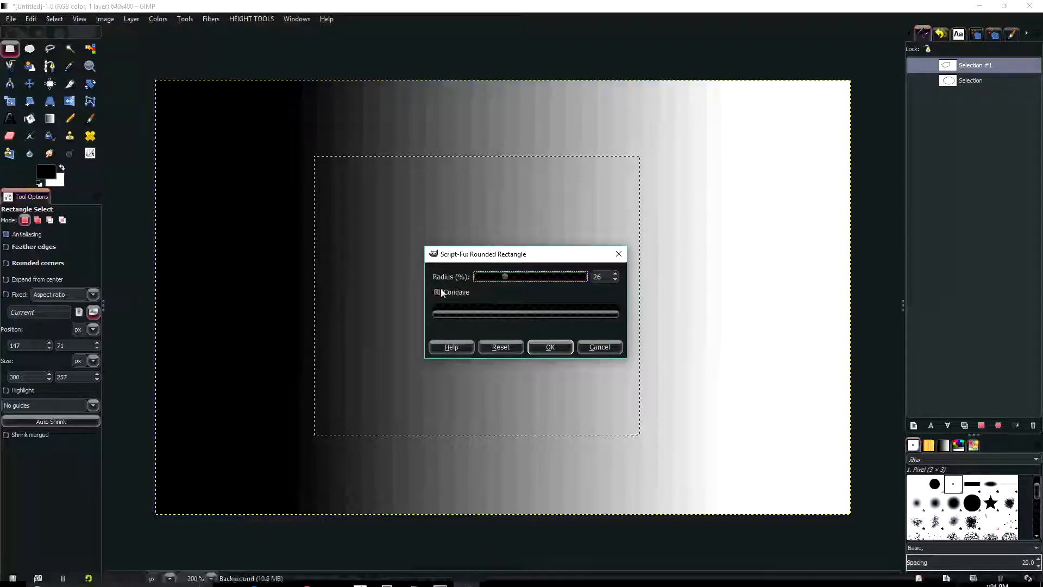
click(438, 292)
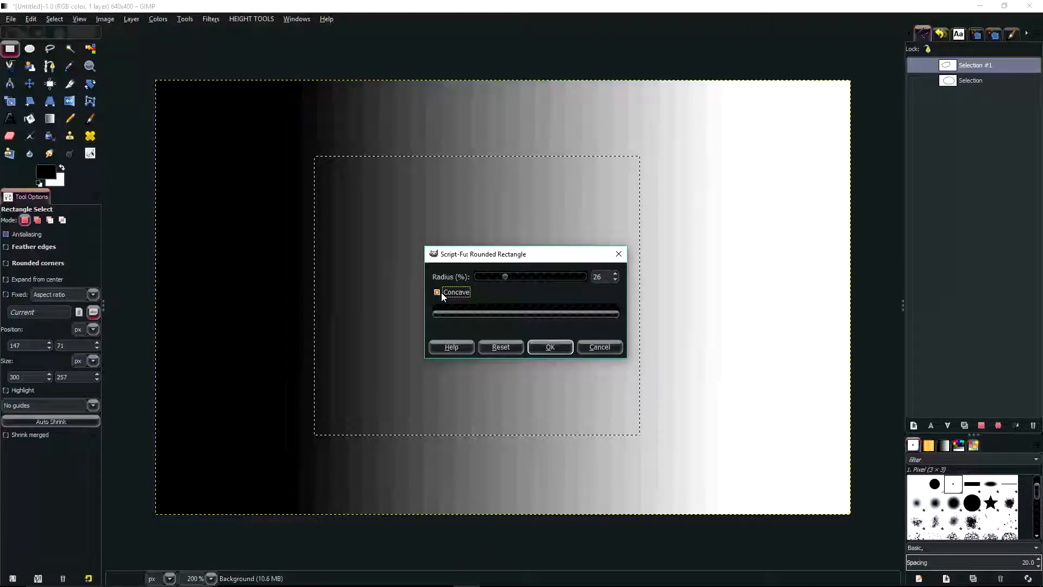
click(554, 346)
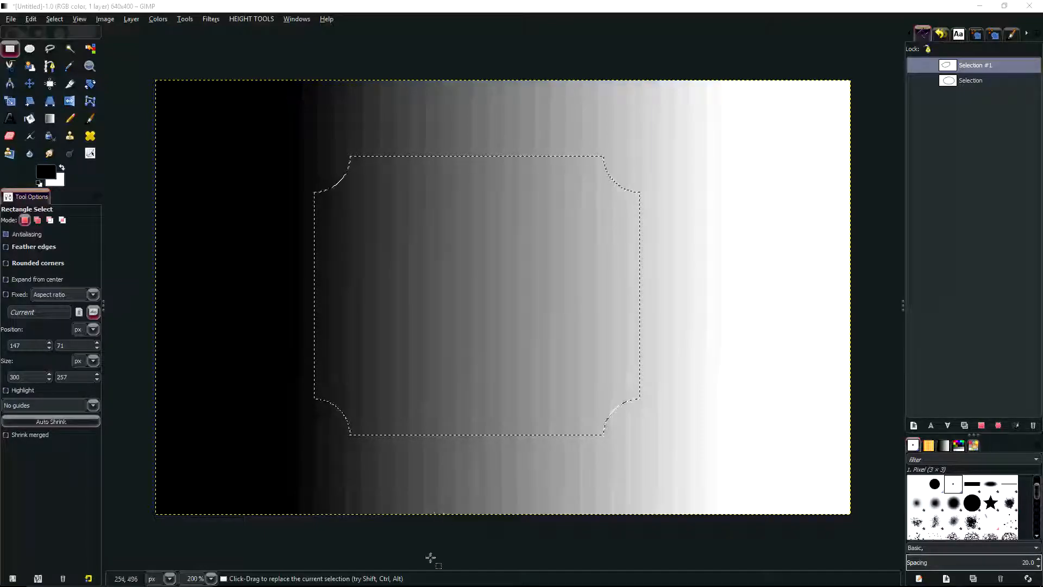
click(440, 577)
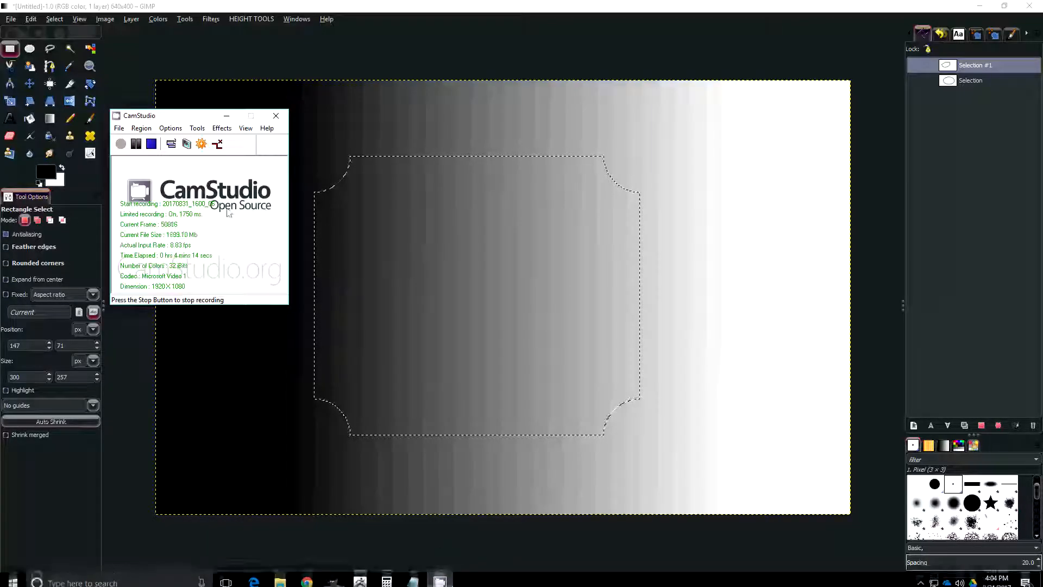